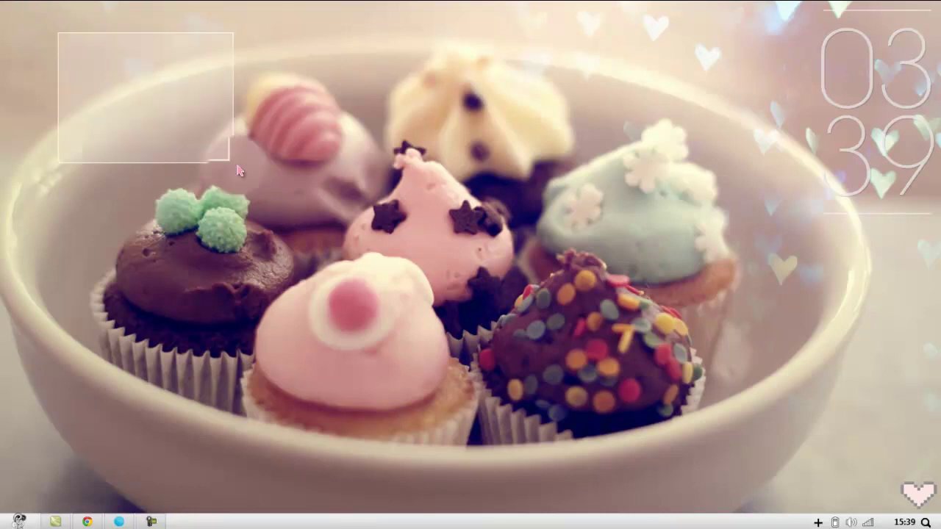
Check today's date on the taskbar calendar, then restore the Chrome window showing the YouTube video.
{"action": "left_click_drag", "start_coordinate": [74, 66], "coordinate": [586, 403]}
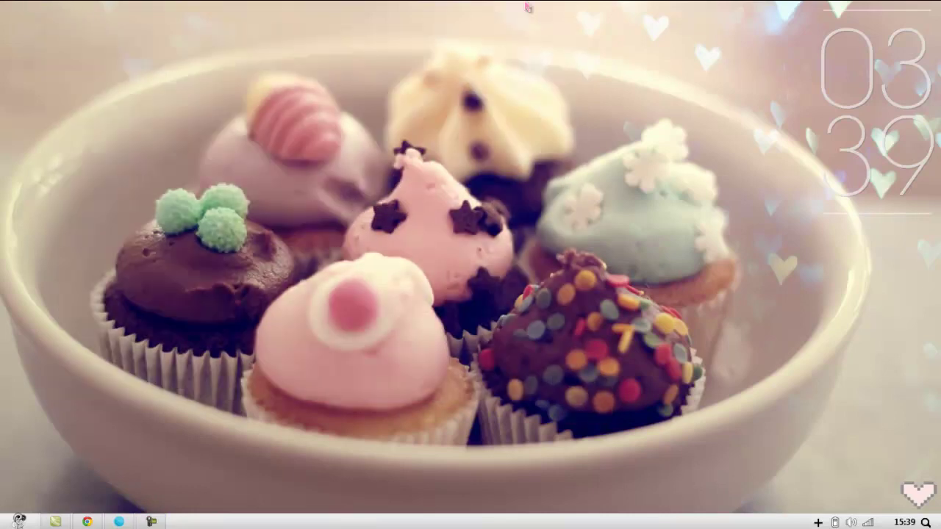
{"action": "left_click", "coordinate": [910, 523]}
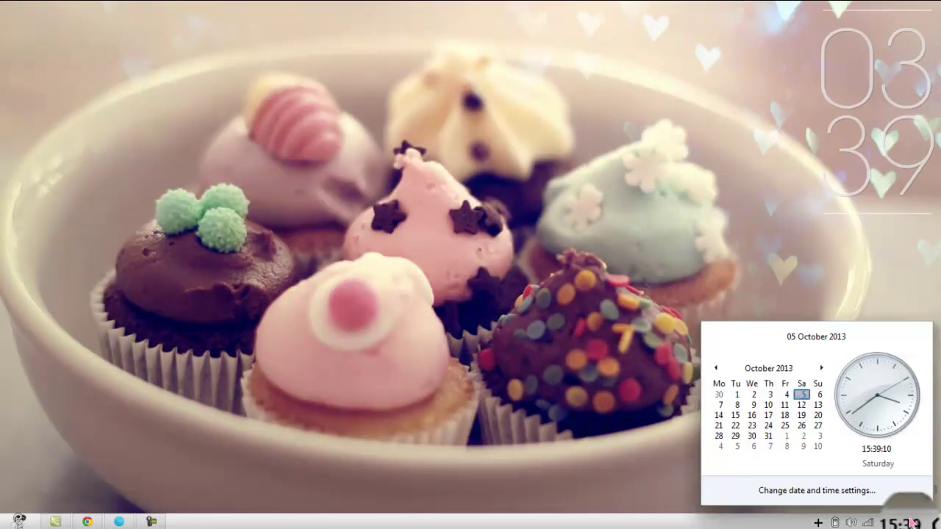
{"action": "left_click", "coordinate": [912, 524]}
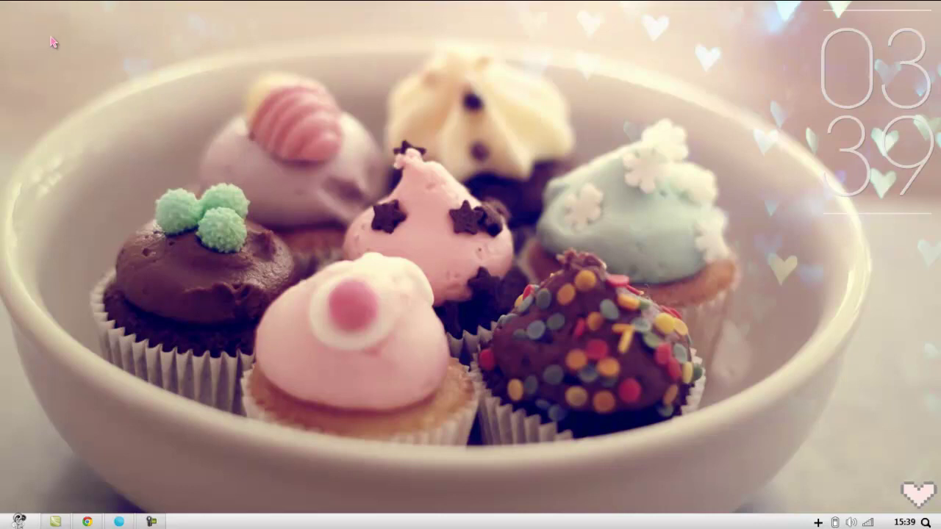
{"action": "left_click", "coordinate": [84, 519]}
Search YouTube for 'editingwithlulu' and open the channel's 50+ Subbies Pack video.
{"action": "left_click", "coordinate": [323, 60]}
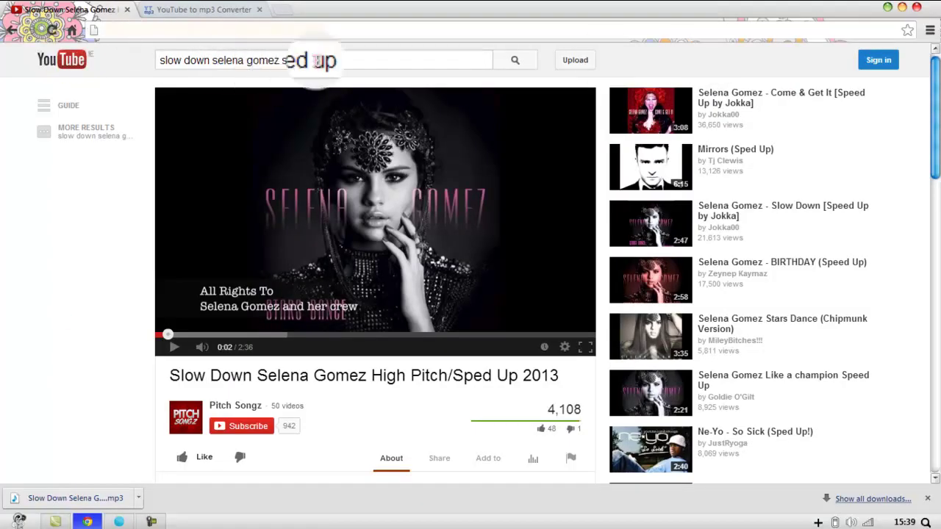
{"action": "key", "text": "BackSpace"}
{"action": "key", "text": "BackSpace"}
{"action": "key", "text": "BackSpace"}
{"action": "key", "text": "BackSpace"}
{"action": "key", "text": "BackSpace"}
{"action": "key", "text": "BackSpace"}
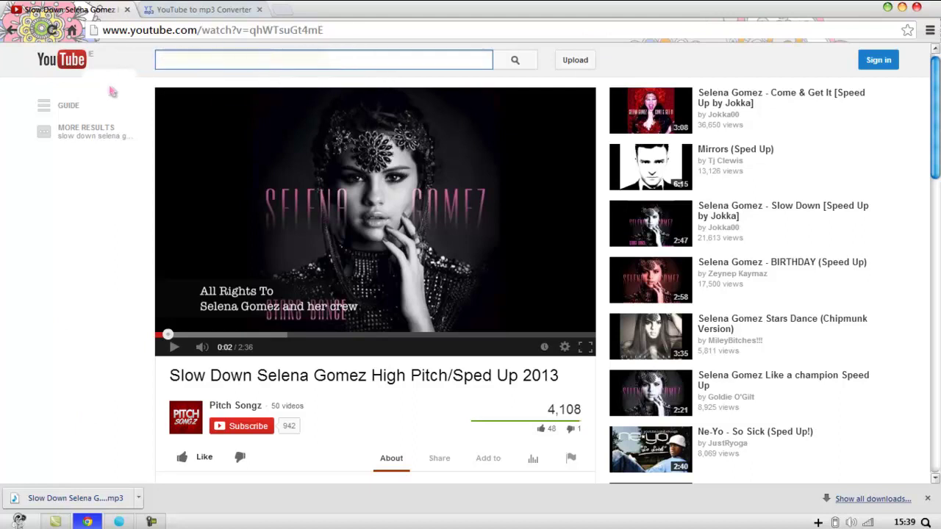
{"action": "type", "text": "editingwi"}
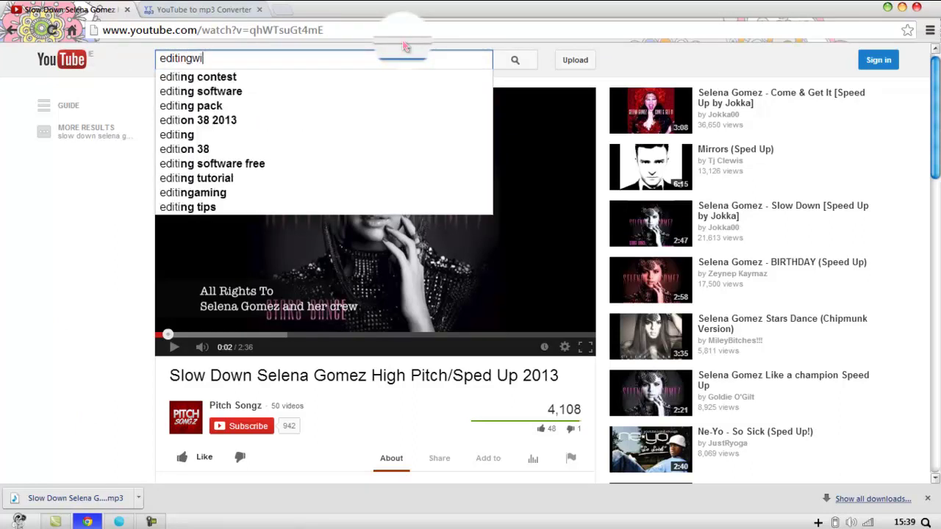
{"action": "type", "text": "thlulu"}
{"action": "key", "text": "Return"}
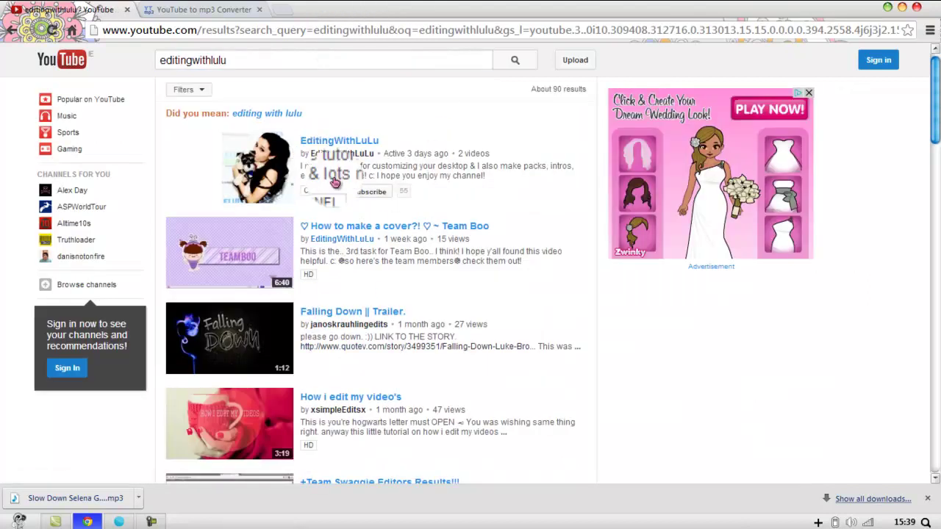
{"action": "left_click", "coordinate": [326, 162]}
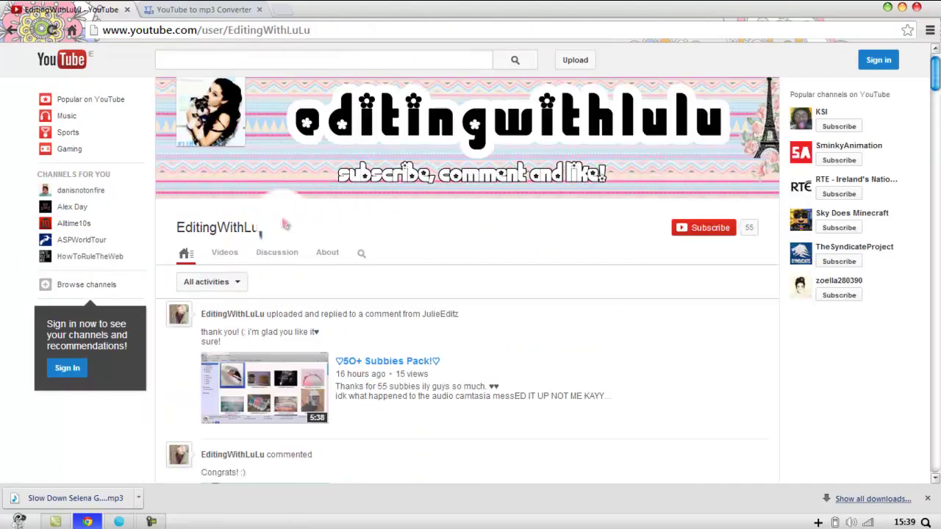
{"action": "left_click", "coordinate": [345, 361]}
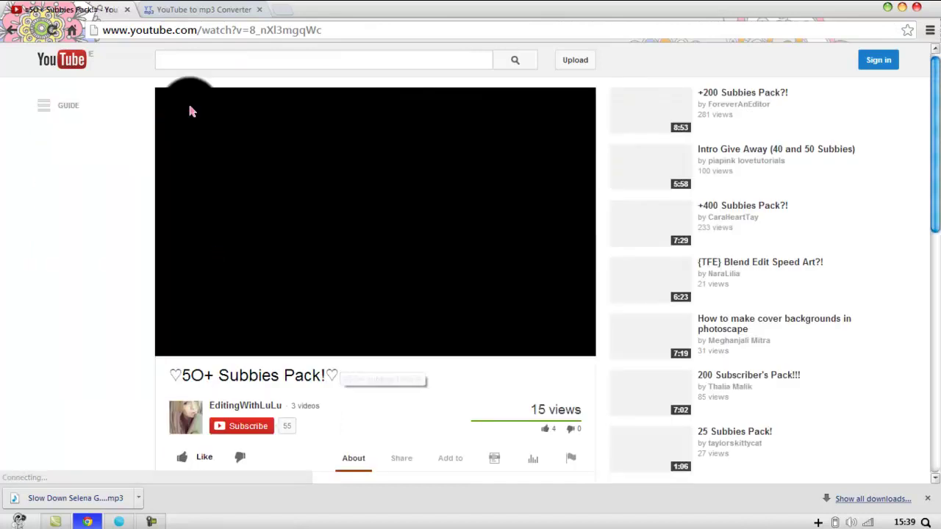
Pause the video, rewind it to 0:00, and bring ClipGrab to the front.
{"action": "scroll", "coordinate": [273, 272], "scroll_direction": "down", "scroll_amount": 4}
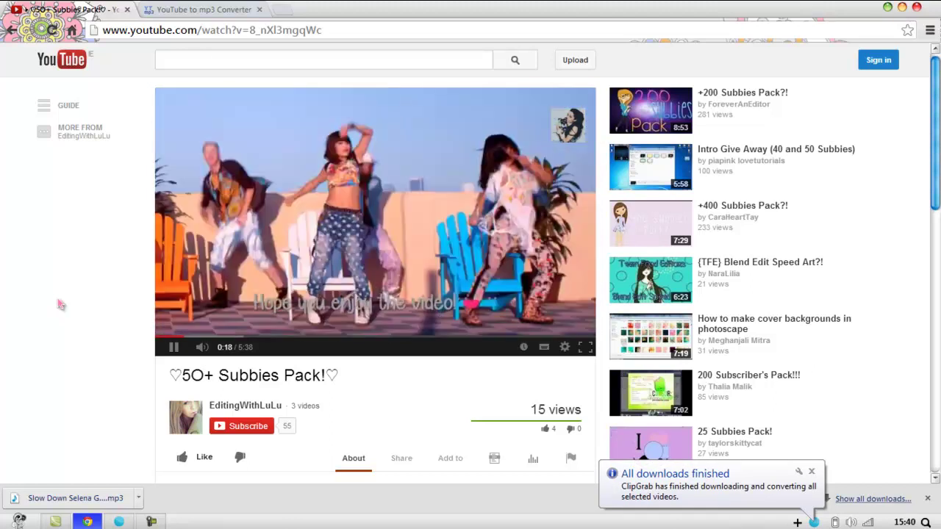
{"action": "left_click", "coordinate": [250, 264]}
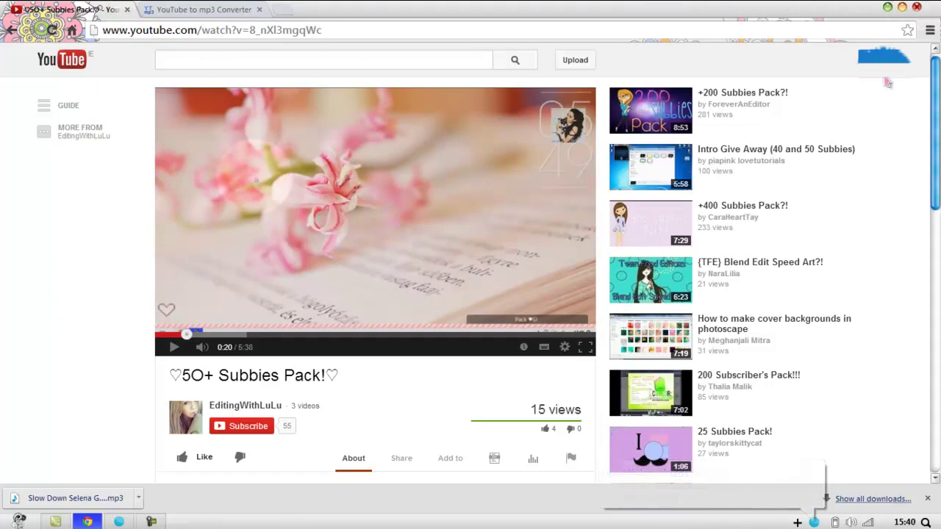
{"action": "left_click", "coordinate": [887, 7]}
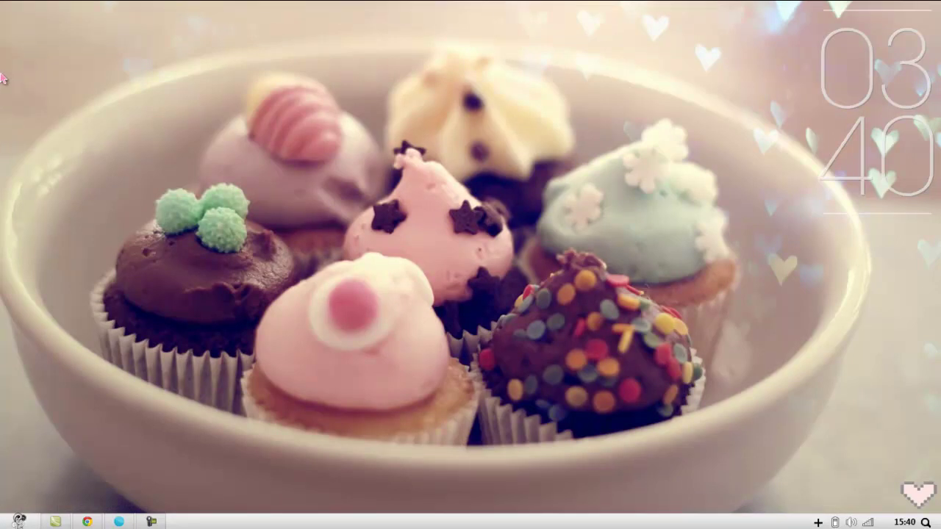
{"action": "left_click_drag", "start_coordinate": [18, 8], "coordinate": [804, 468]}
{"action": "left_click_drag", "start_coordinate": [11, 6], "coordinate": [812, 470]}
{"action": "left_click", "coordinate": [88, 521]}
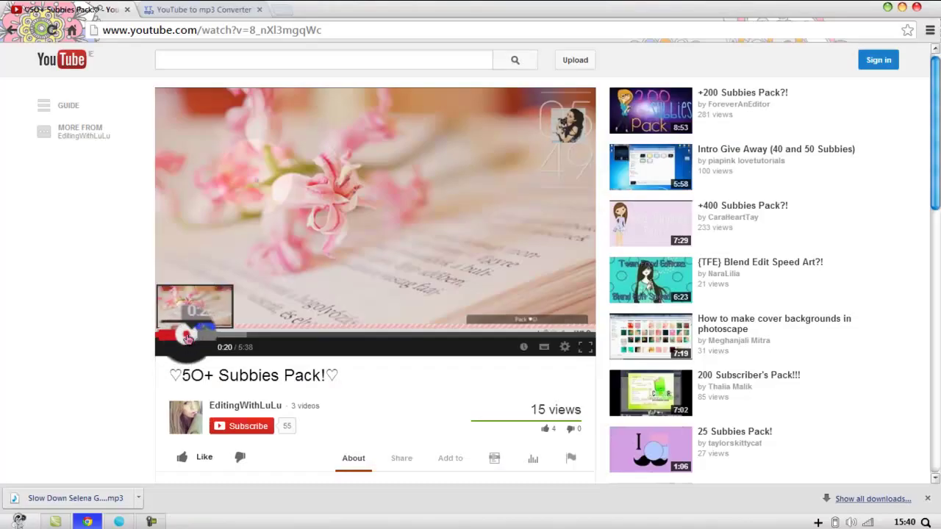
{"action": "left_click", "coordinate": [165, 319]}
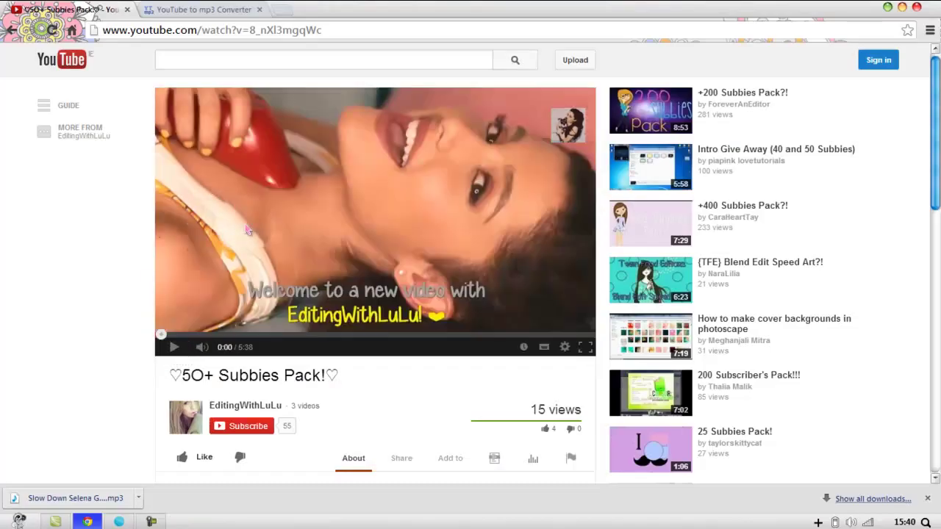
{"action": "left_click", "coordinate": [892, 10]}
{"action": "left_click", "coordinate": [119, 522]}
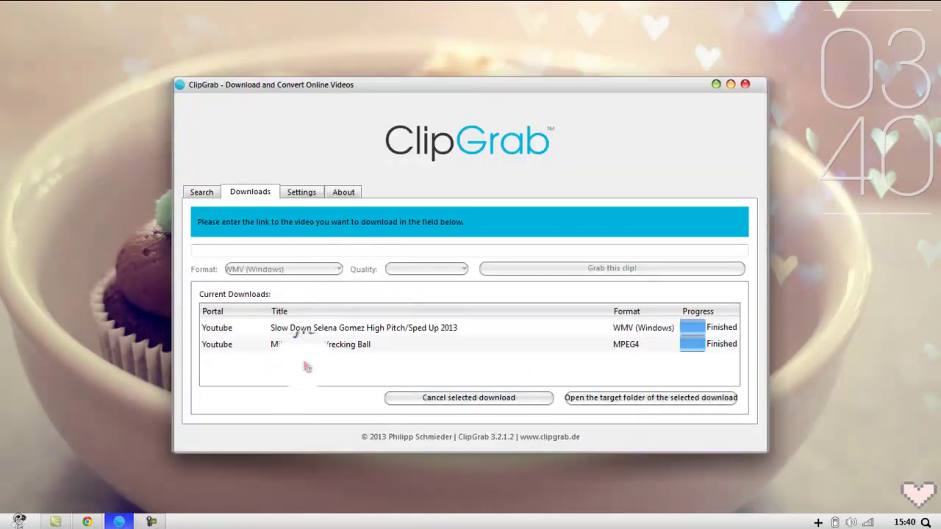
Search ClipGrab for 'Miley cyrus wr' and load the first Wrecking Ball result.
{"action": "left_click", "coordinate": [331, 347]}
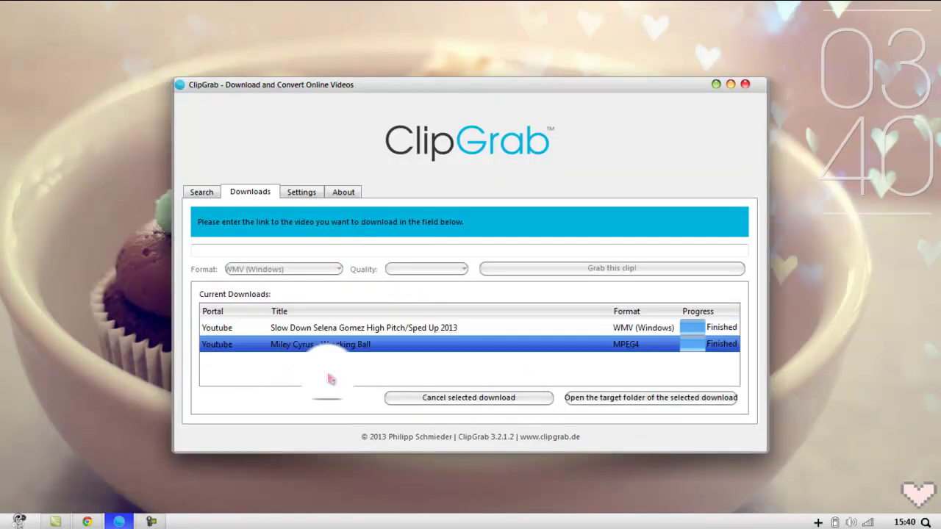
{"action": "left_click", "coordinate": [316, 328]}
{"action": "left_click", "coordinate": [287, 342]}
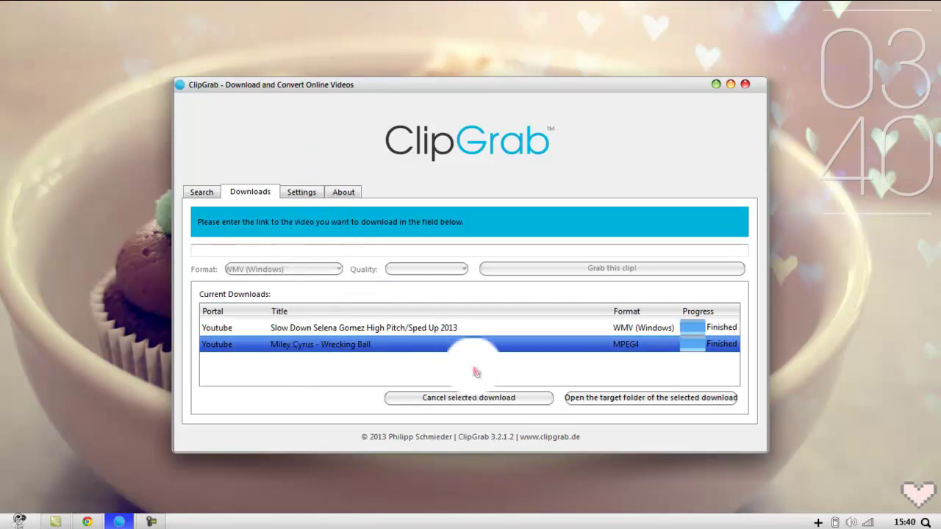
{"action": "left_click", "coordinate": [202, 192]}
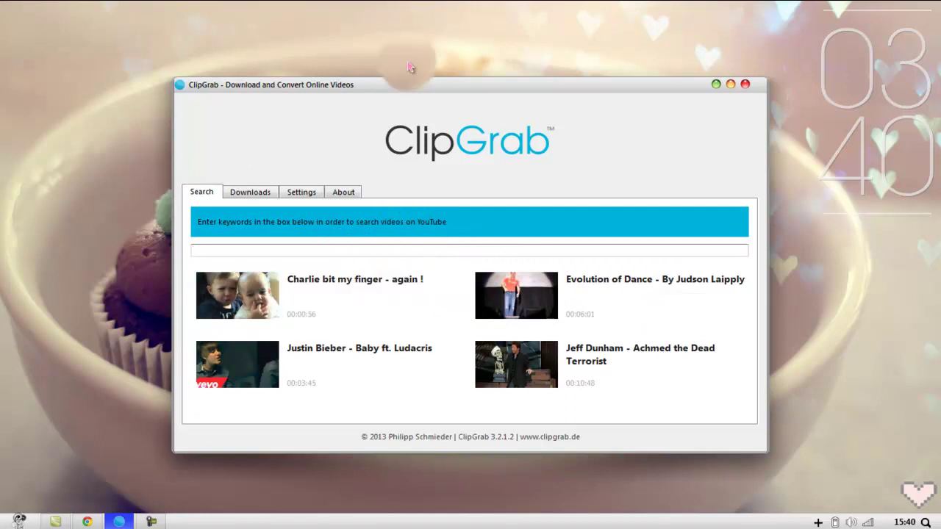
{"action": "left_click_drag", "start_coordinate": [419, 89], "coordinate": [398, 85]}
{"action": "type", "text": "Miley cy"}
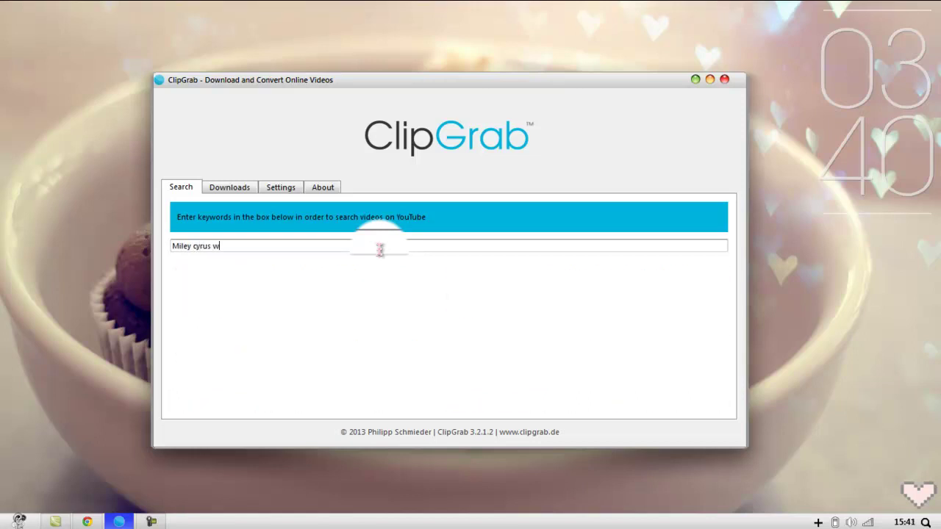
{"action": "type", "text": "rus wr"}
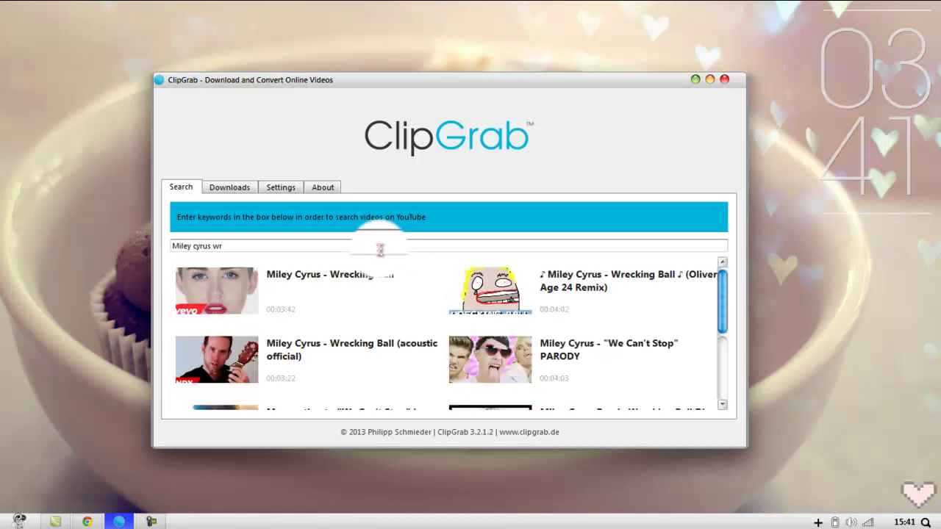
{"action": "left_click", "coordinate": [373, 293]}
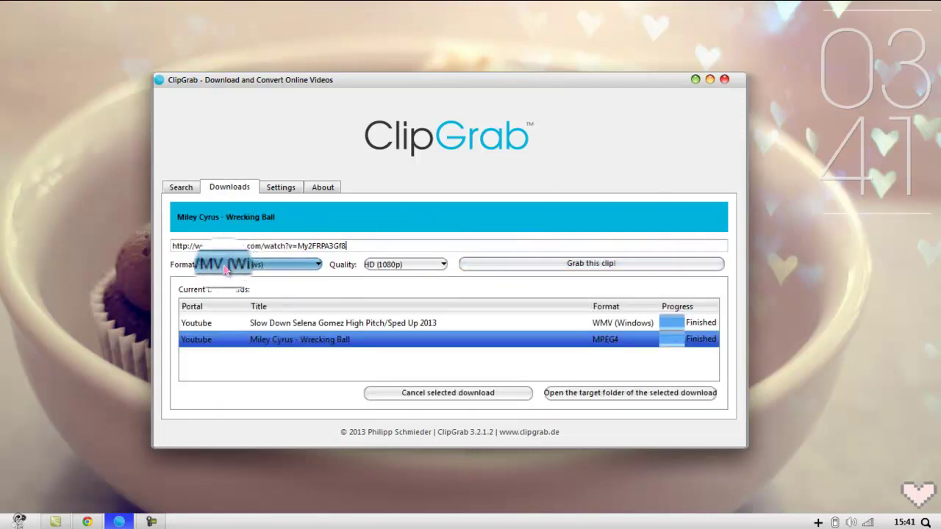
Grab the Wrecking Ball clip, saving it to the MVS folder under an edited file name.
{"action": "left_click", "coordinate": [645, 267]}
{"action": "left_click", "coordinate": [392, 242]}
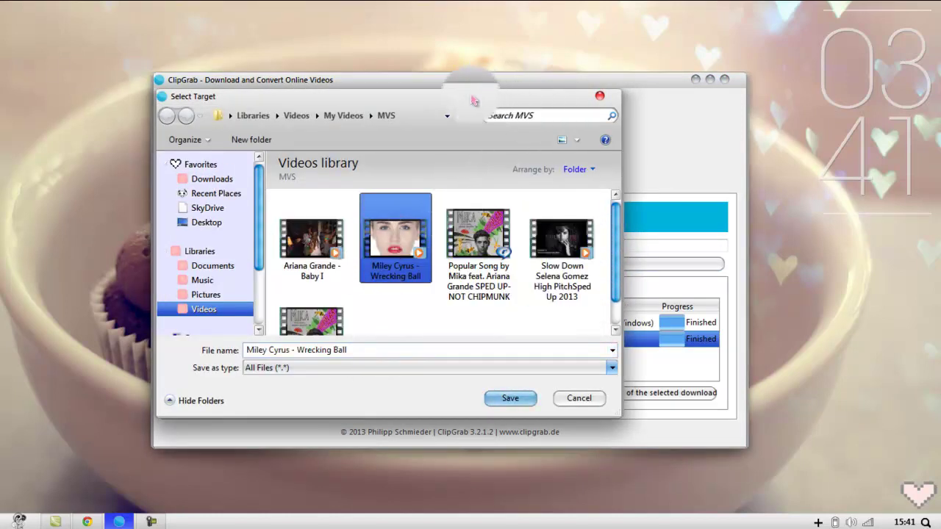
{"action": "mouse_move", "coordinate": [473, 99]}
{"action": "left_mouse_down"}
{"action": "mouse_move", "coordinate": [494, 519]}
{"action": "mouse_move", "coordinate": [472, 31]}
{"action": "left_mouse_up"}
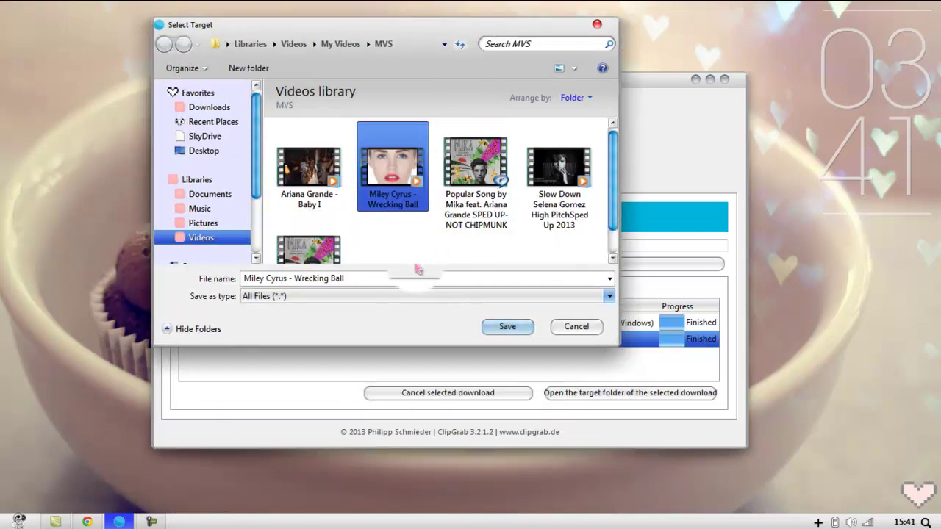
{"action": "left_click_drag", "start_coordinate": [313, 45], "coordinate": [330, 75]}
{"action": "left_click", "coordinate": [412, 310]}
{"action": "type", "text": "hdhd"}
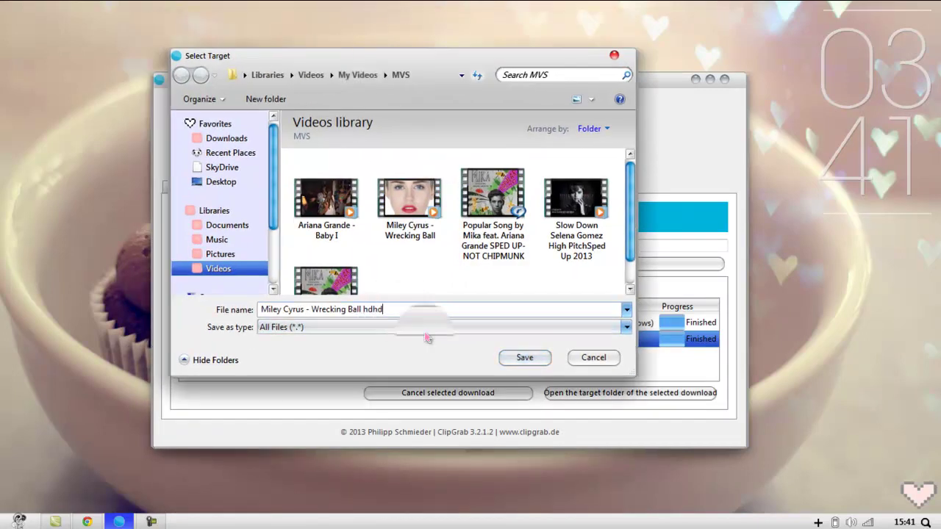
{"action": "left_click", "coordinate": [530, 357]}
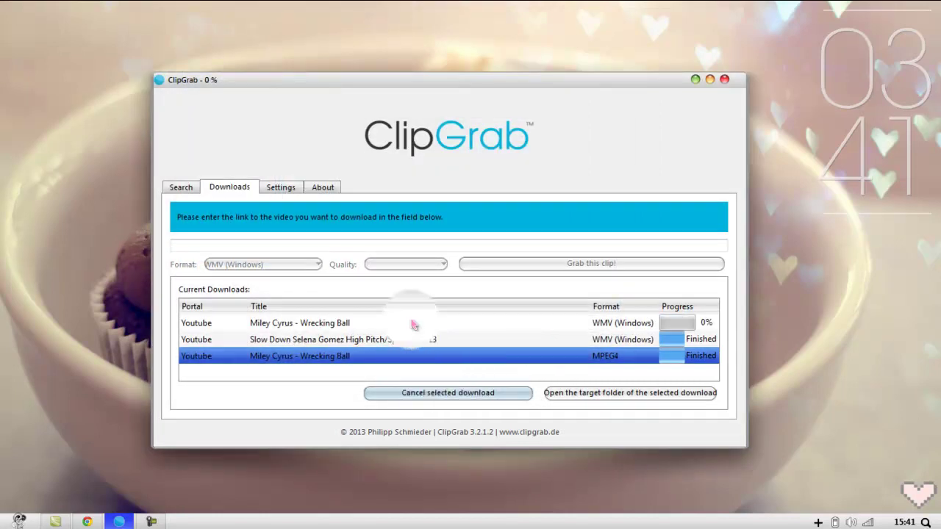
Clear the old Selena Gomez and MPEG4 Wrecking Ball entries and minimize ClipGrab.
{"action": "left_click", "coordinate": [430, 339]}
{"action": "left_click", "coordinate": [472, 393]}
{"action": "left_click", "coordinate": [472, 393]}
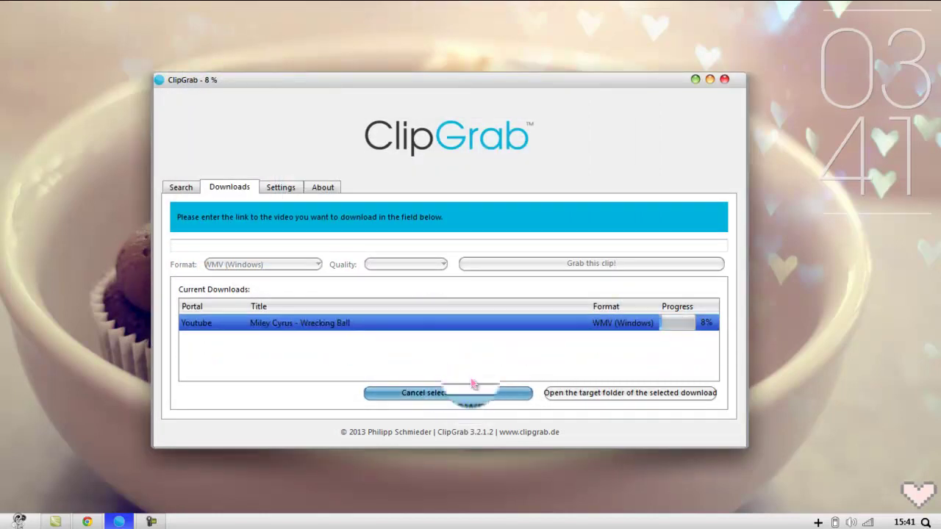
{"action": "left_click", "coordinate": [695, 78]}
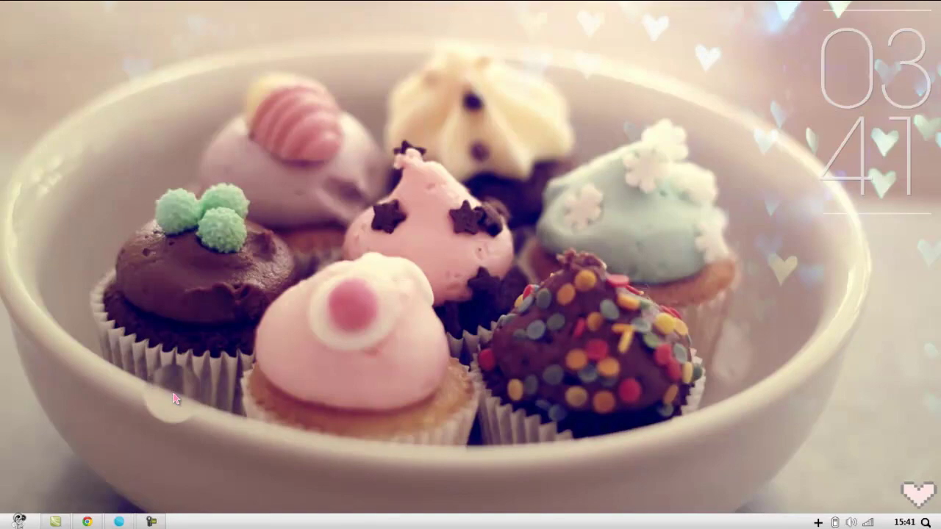
Search YouTube for 'selena gomez slow down speed up' and open Jokka's Speed Up video.
{"action": "left_click", "coordinate": [87, 522]}
{"action": "left_click", "coordinate": [187, 13]}
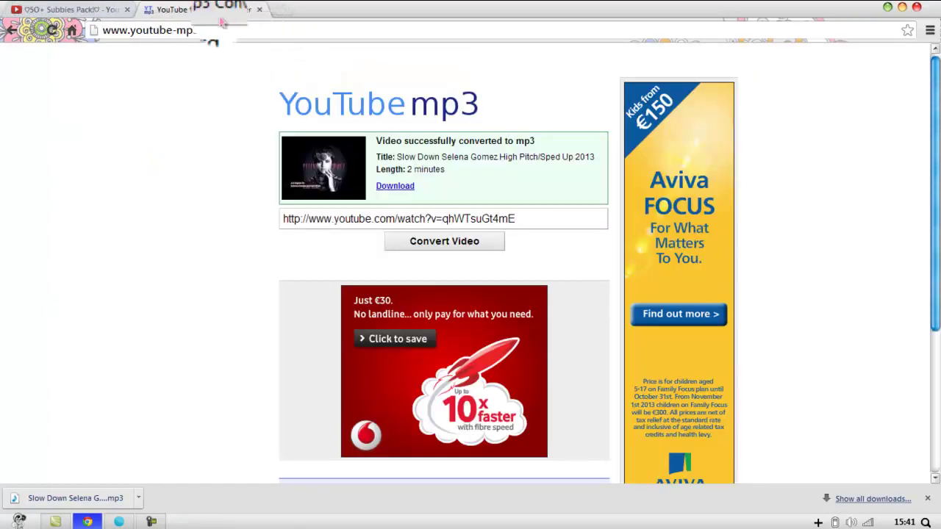
{"action": "left_click_drag", "start_coordinate": [244, 27], "coordinate": [259, 25]}
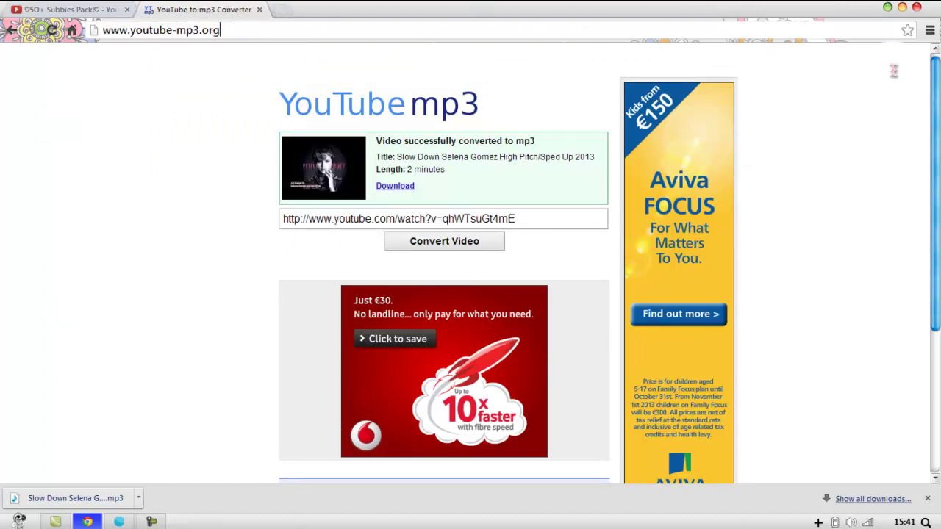
{"action": "left_click", "coordinate": [44, 7]}
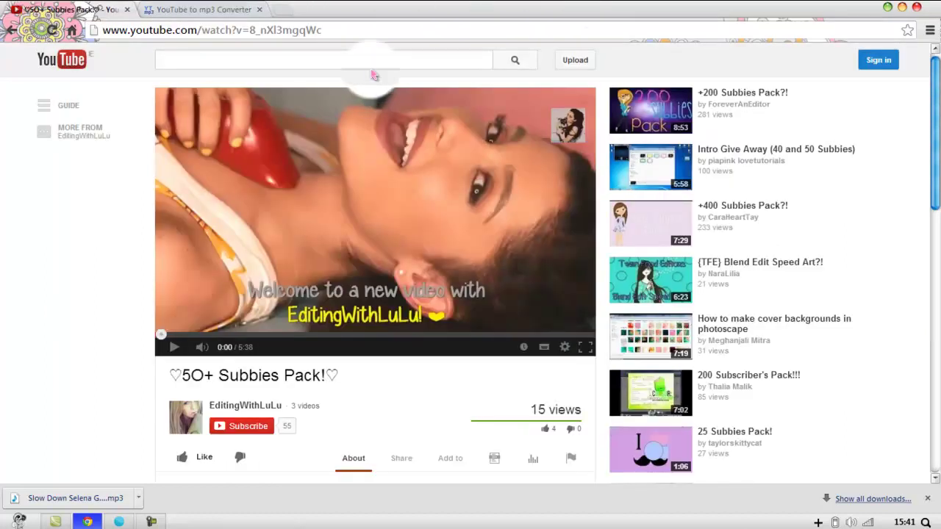
{"action": "left_click", "coordinate": [373, 67]}
{"action": "type", "text": "selena"}
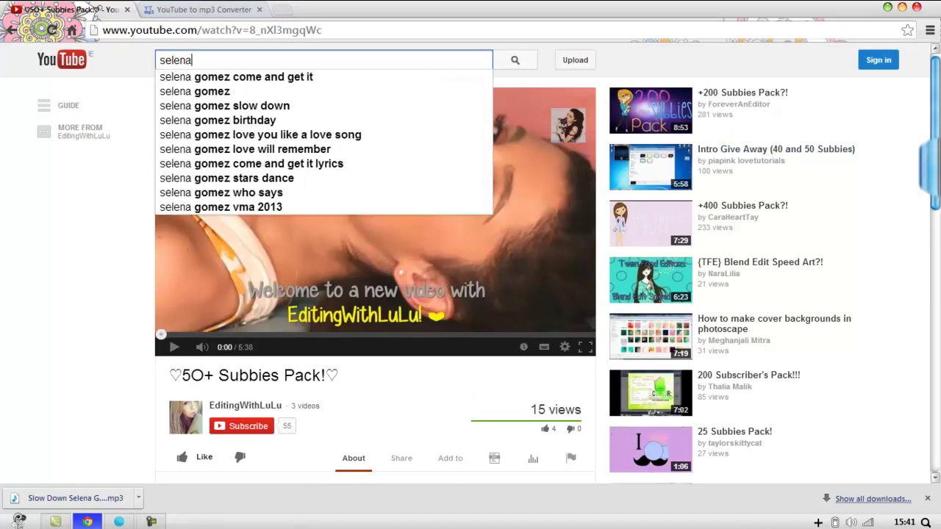
{"action": "type", "text": " gomez slow"}
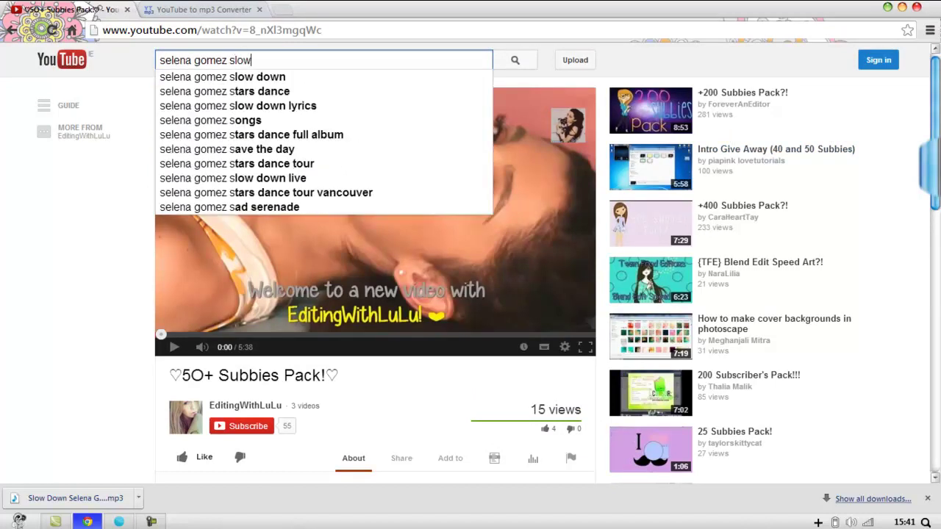
{"action": "type", "text": " down spe"}
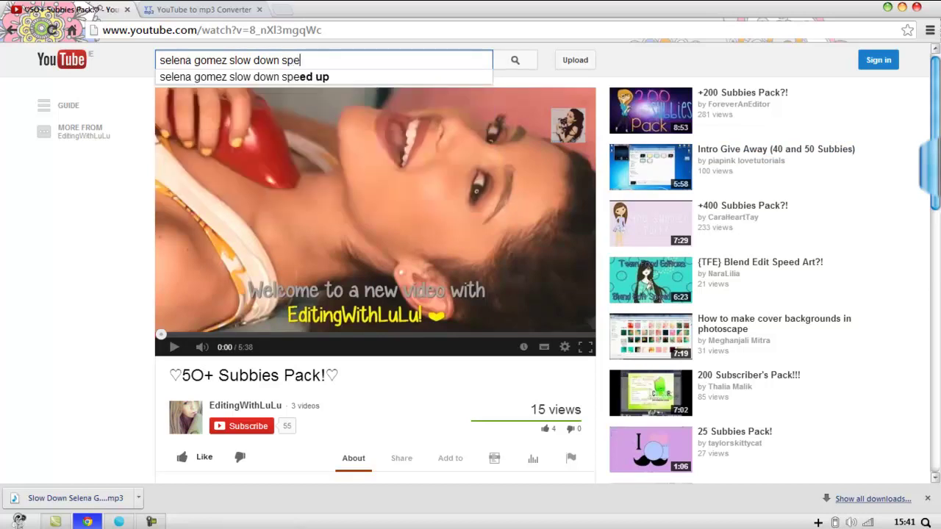
{"action": "type", "text": "ed up"}
{"action": "key", "text": "Return"}
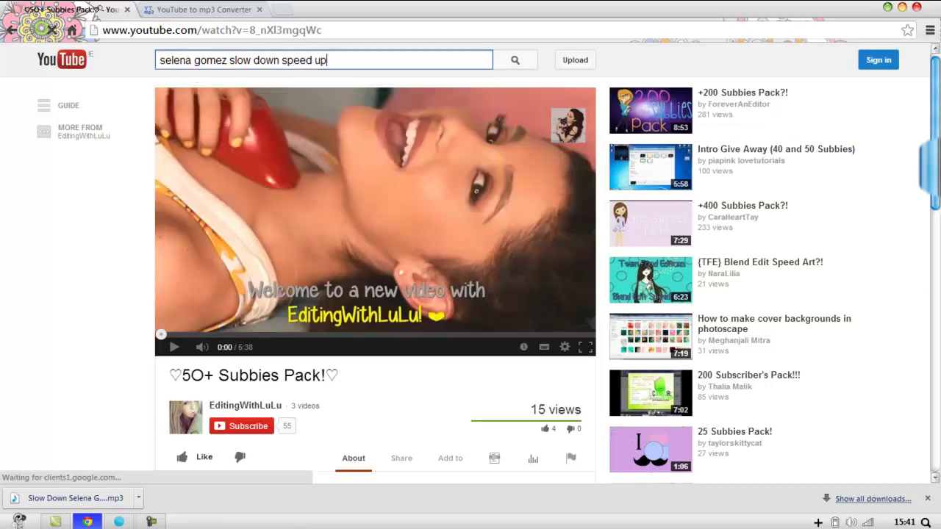
{"action": "left_click", "coordinate": [538, 130]}
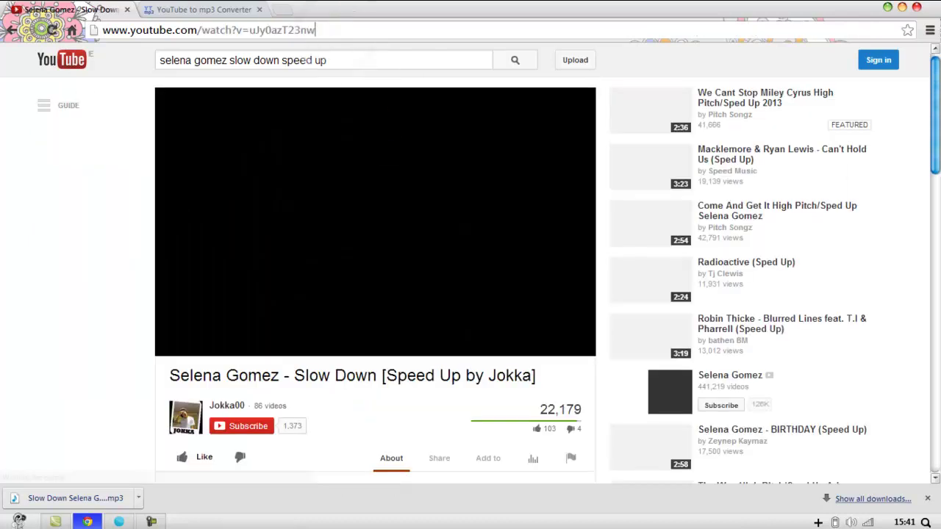
Convert the video's copied URL to mp3 on the youtube-mp3.org converter.
{"action": "right_click", "coordinate": [178, 33]}
{"action": "left_click", "coordinate": [208, 65]}
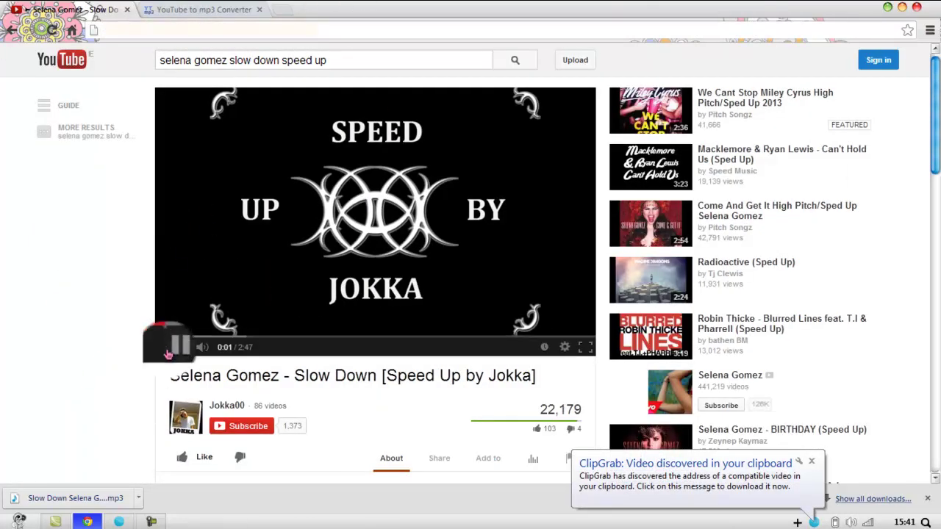
{"action": "left_click", "coordinate": [168, 10]}
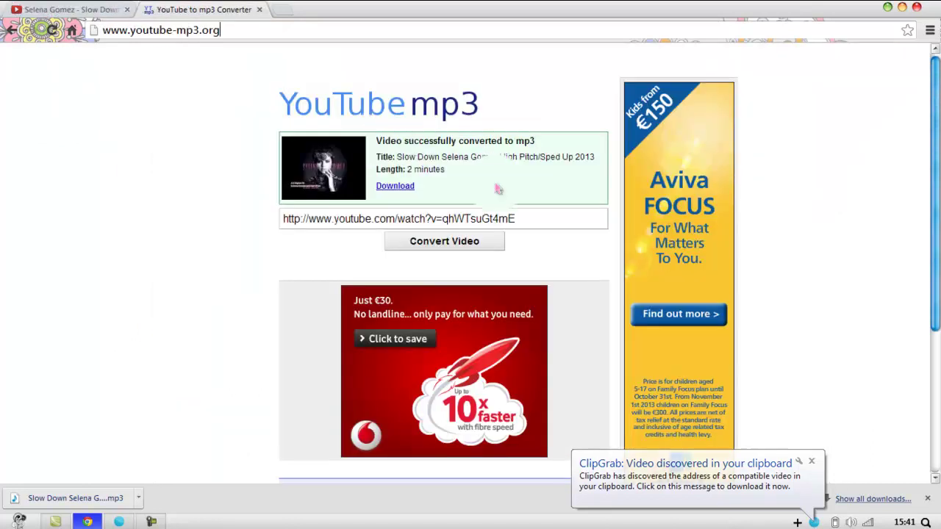
{"action": "right_click", "coordinate": [350, 224]}
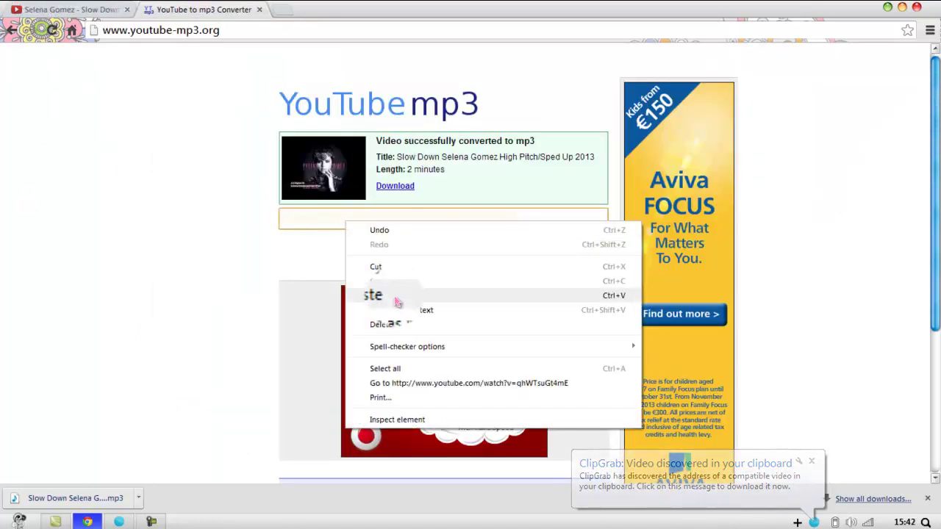
{"action": "left_click", "coordinate": [396, 300]}
{"action": "left_click", "coordinate": [439, 241]}
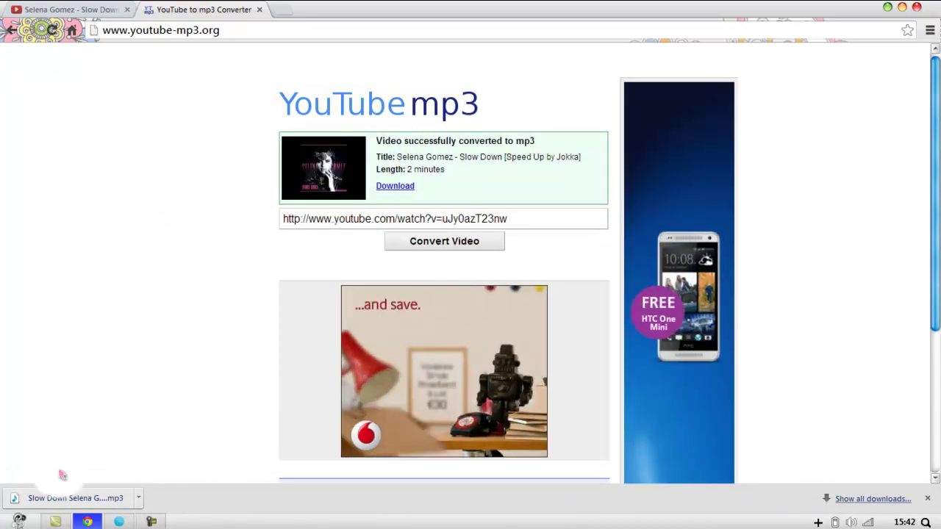
Close the browser downloads bar, check ClipGrab, and bring Camtasia Studio forward.
{"action": "left_click", "coordinate": [937, 502]}
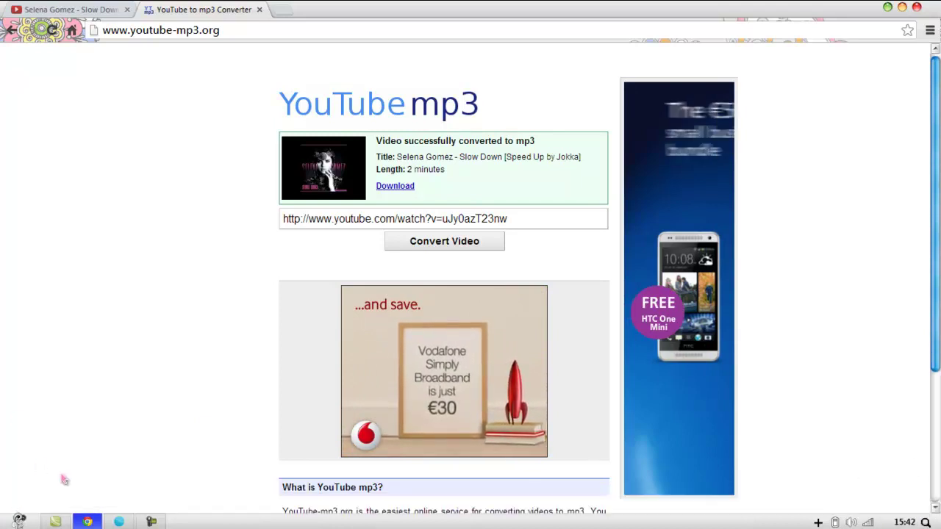
{"action": "left_click", "coordinate": [118, 521]}
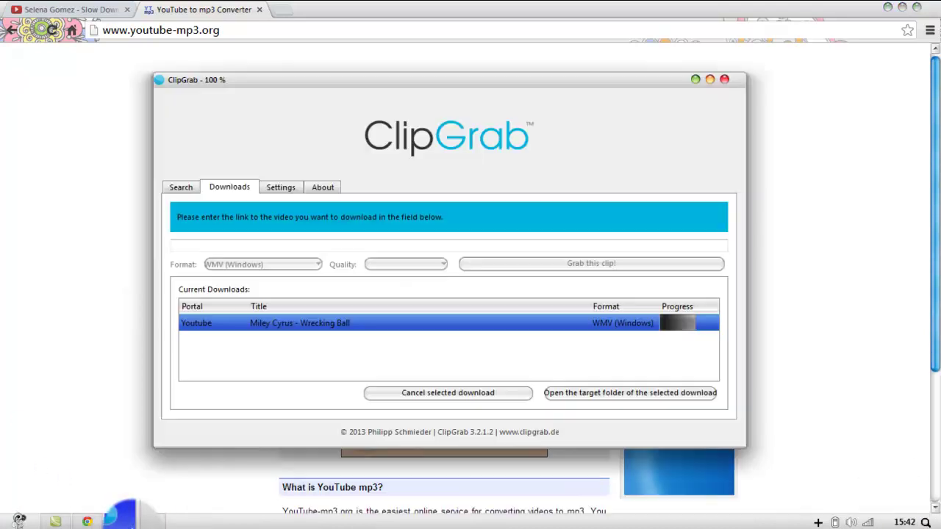
{"action": "left_click", "coordinate": [122, 521]}
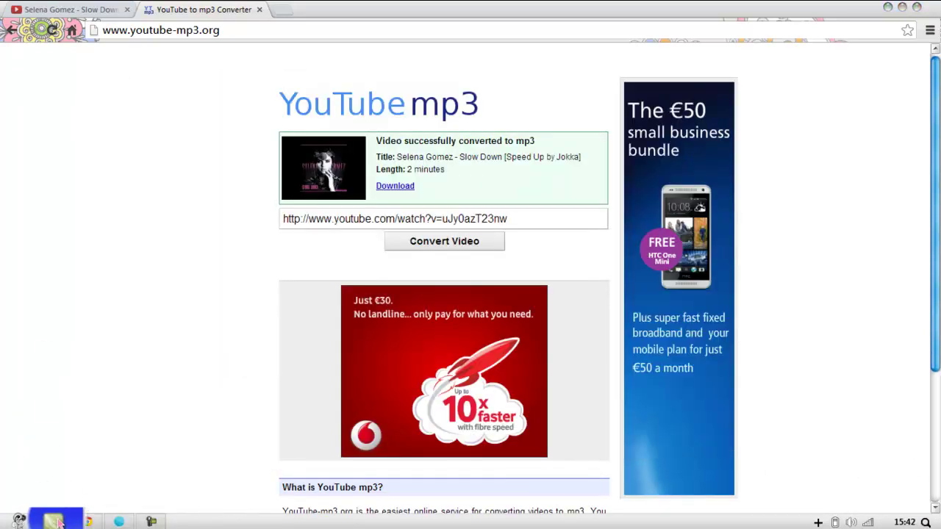
{"action": "left_click", "coordinate": [55, 521]}
Start a new Camtasia project without saving changes to the old one.
{"action": "left_click", "coordinate": [12, 24]}
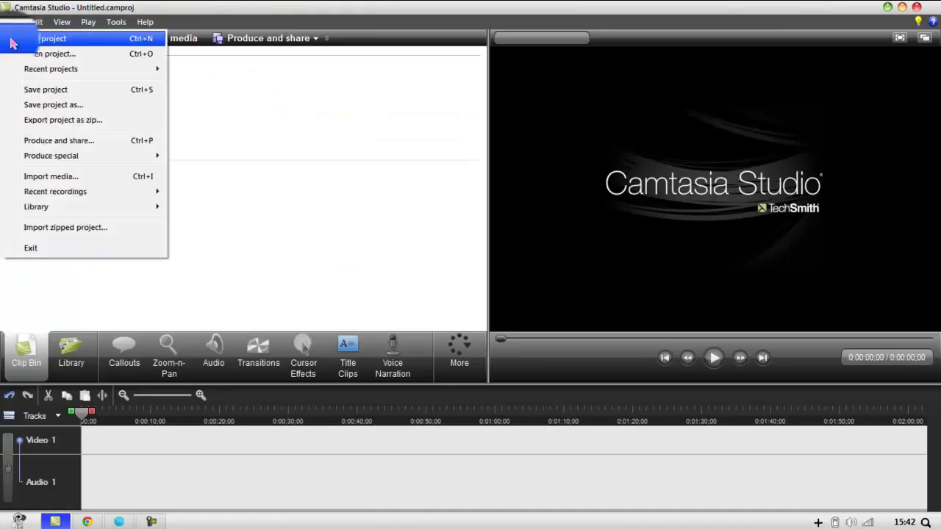
{"action": "left_click", "coordinate": [11, 42]}
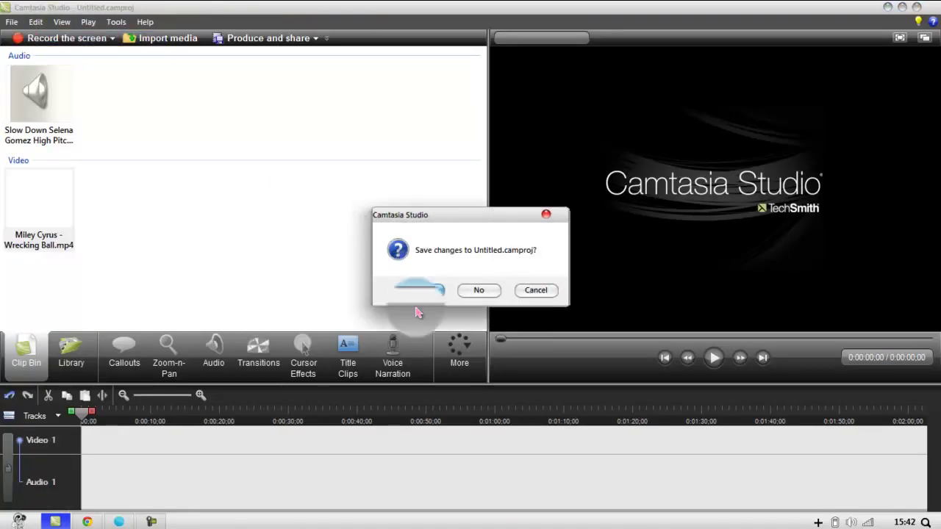
{"action": "left_click", "coordinate": [492, 295]}
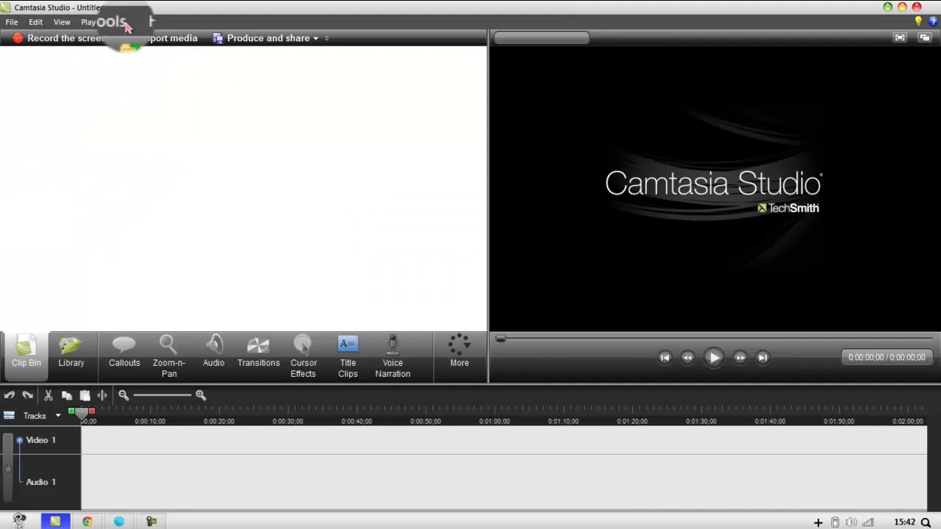
{"action": "key", "text": "alt+Tab"}
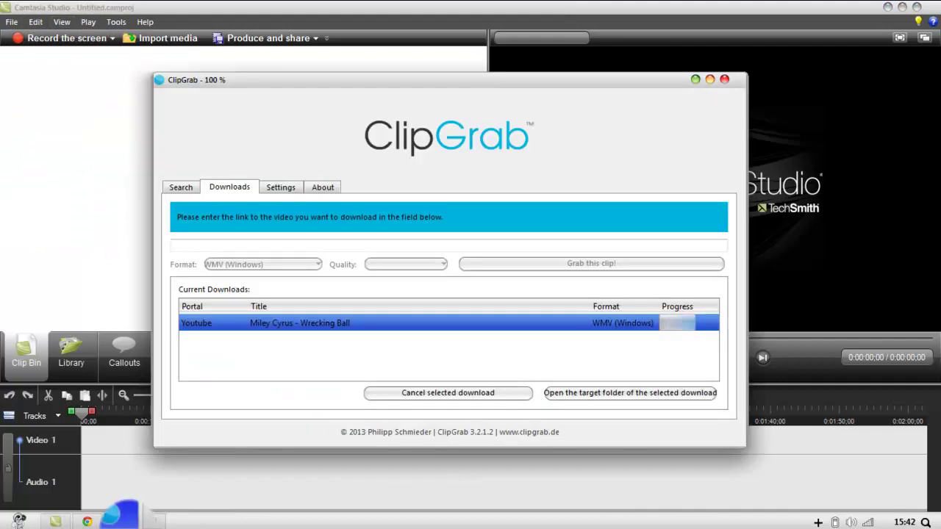
{"action": "left_click", "coordinate": [118, 519]}
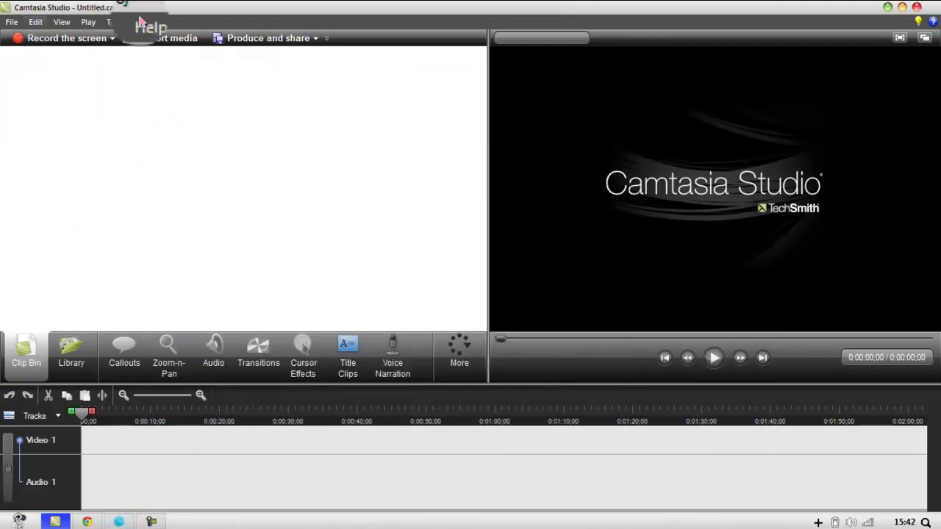
Import the Slow Down Selena Gomez mp3 from Downloads into the clip bin.
{"action": "left_click", "coordinate": [167, 39]}
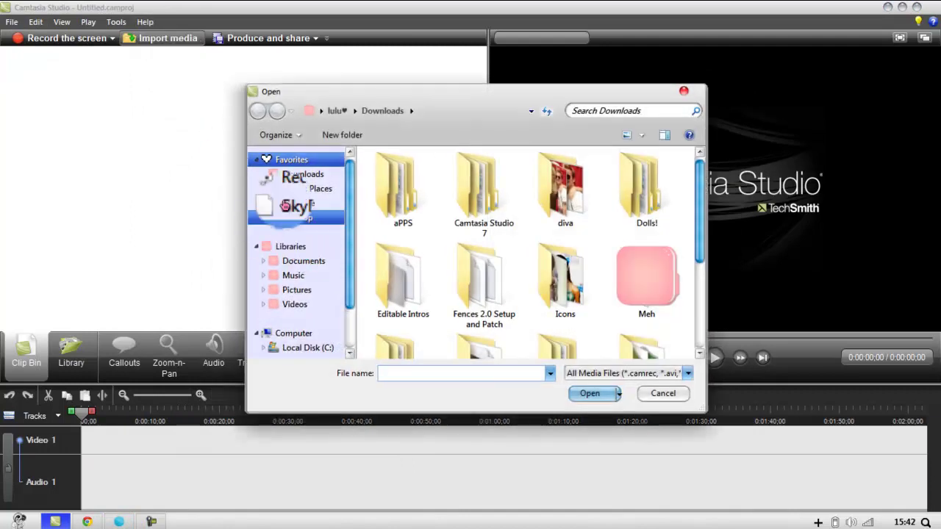
{"action": "scroll", "coordinate": [689, 188], "scroll_direction": "down", "scroll_amount": 3}
{"action": "left_click", "coordinate": [647, 294]}
{"action": "left_click", "coordinate": [595, 397]}
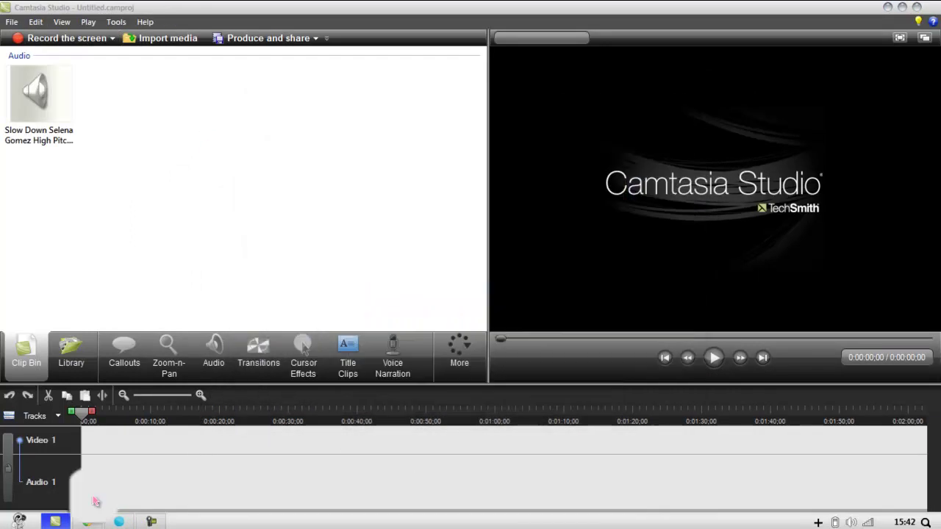
{"action": "left_click", "coordinate": [87, 522]}
Switch to the YouTube tab, then bring up ClipGrab to confirm Wrecking Ball finished downloading.
{"action": "left_click", "coordinate": [40, 8]}
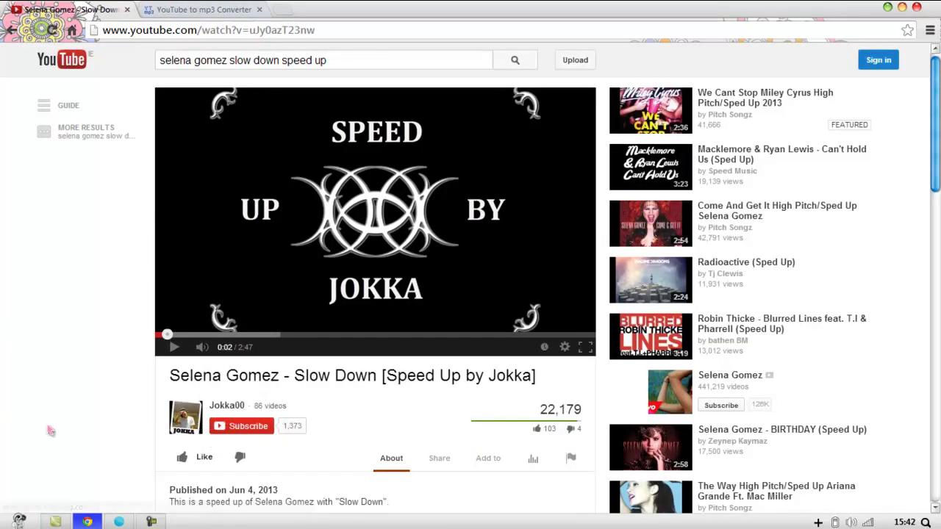
{"action": "left_click_drag", "start_coordinate": [167, 27], "coordinate": [240, 13]}
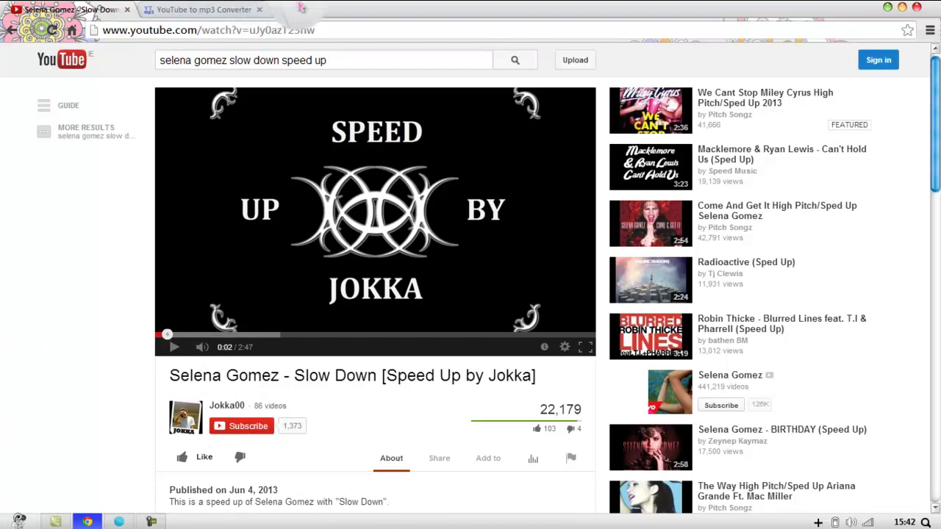
{"action": "left_click", "coordinate": [118, 522]}
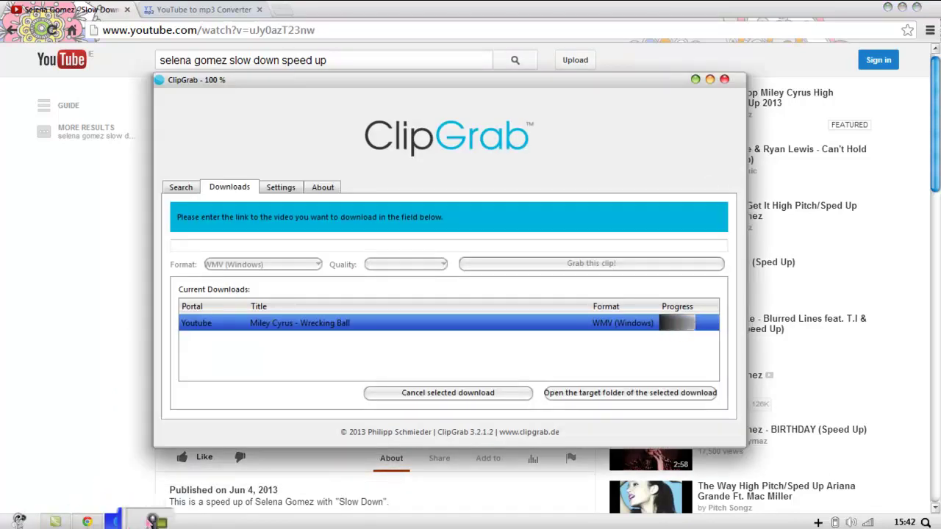
{"action": "left_click", "coordinate": [151, 521]}
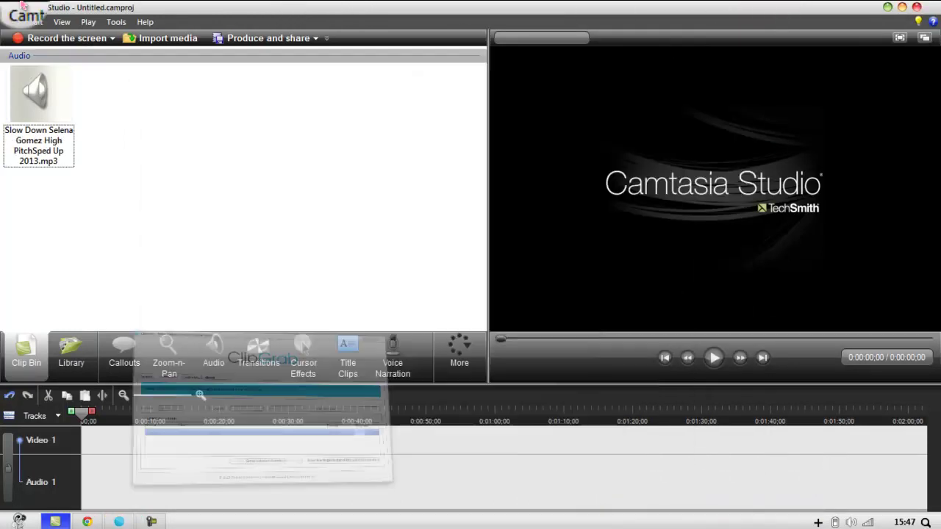
Close ClipGrab, import Miley Cyrus - Wrecking Ball.mp4, and drag it onto the timeline.
{"action": "left_click", "coordinate": [724, 79]}
{"action": "left_click", "coordinate": [169, 37]}
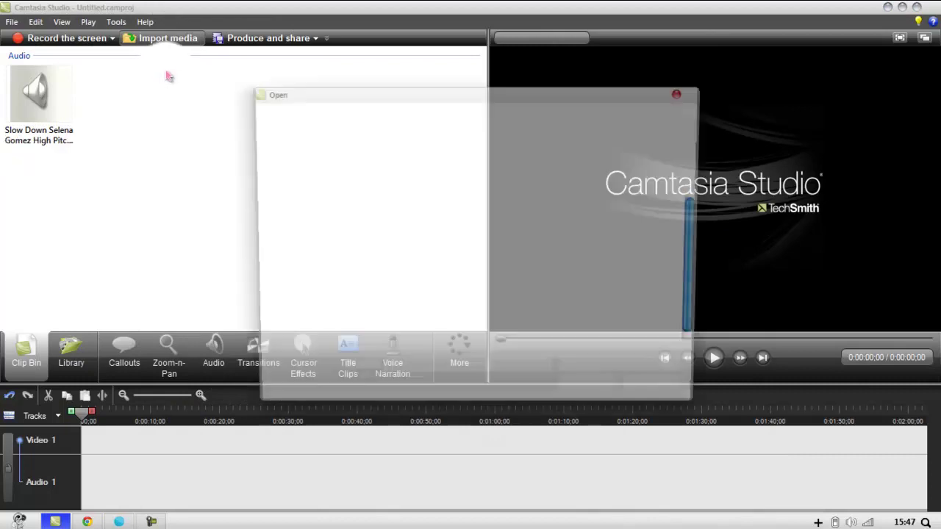
{"action": "left_click", "coordinate": [566, 230]}
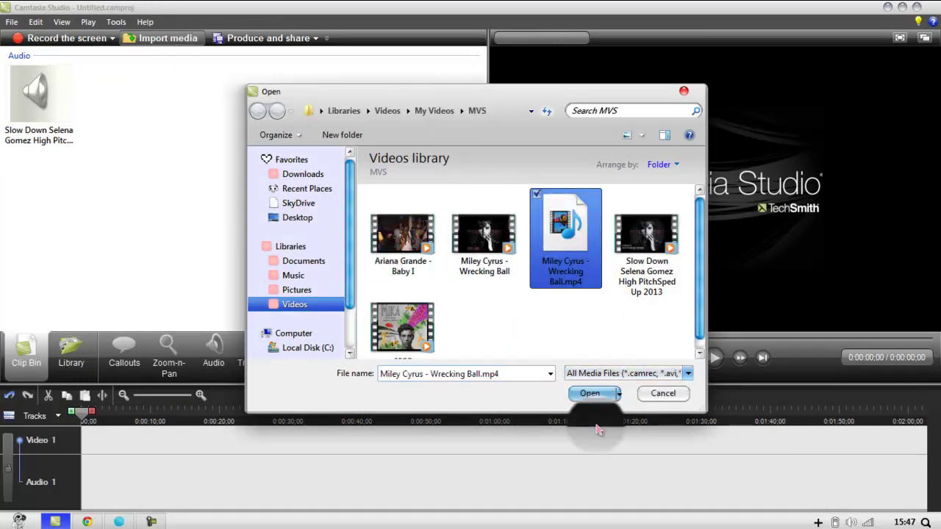
{"action": "left_click", "coordinate": [589, 394]}
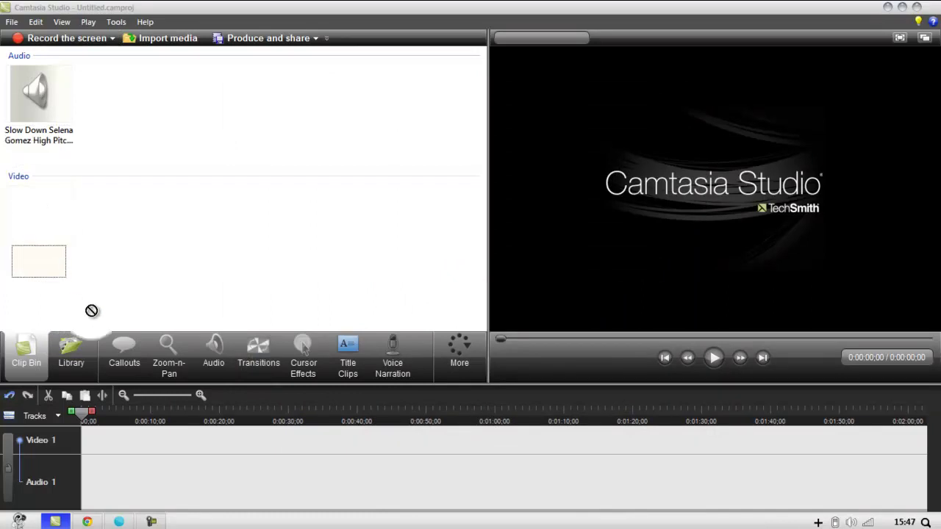
{"action": "left_click_drag", "start_coordinate": [90, 456], "coordinate": [87, 446]}
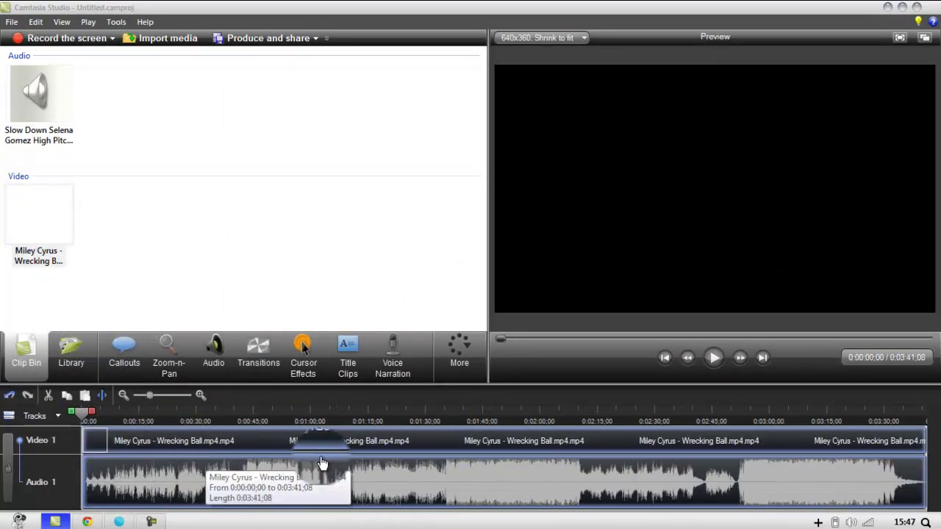
{"action": "mouse_move", "coordinate": [71, 424]}
{"action": "left_mouse_down"}
{"action": "mouse_move", "coordinate": [166, 421]}
{"action": "mouse_move", "coordinate": [83, 420]}
{"action": "left_mouse_up"}
Silence the Wrecking Ball clip's original audio on Audio 1.
{"action": "left_click", "coordinate": [213, 351]}
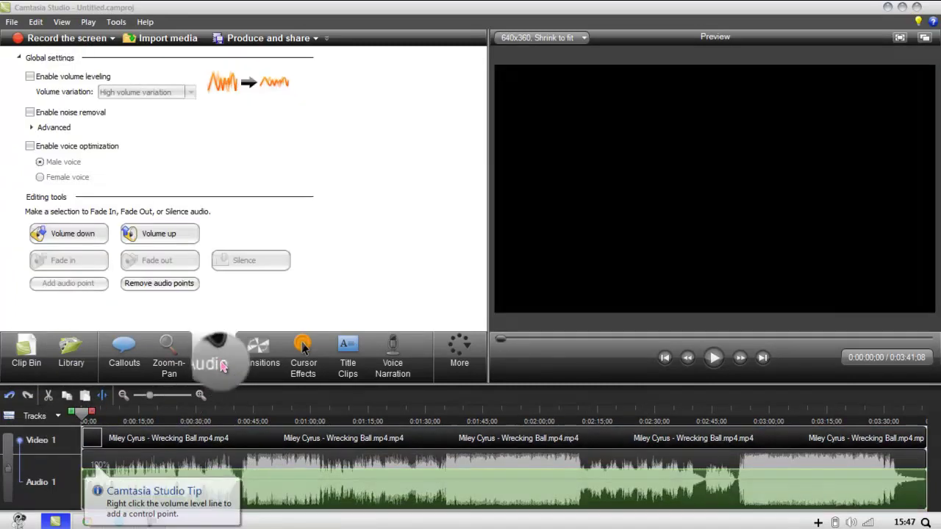
{"action": "left_click", "coordinate": [237, 488]}
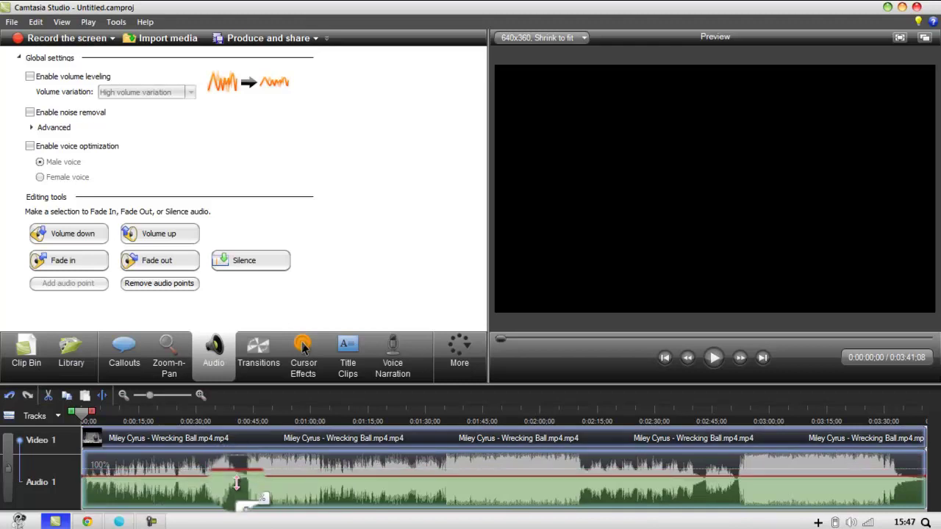
{"action": "left_click", "coordinate": [240, 261]}
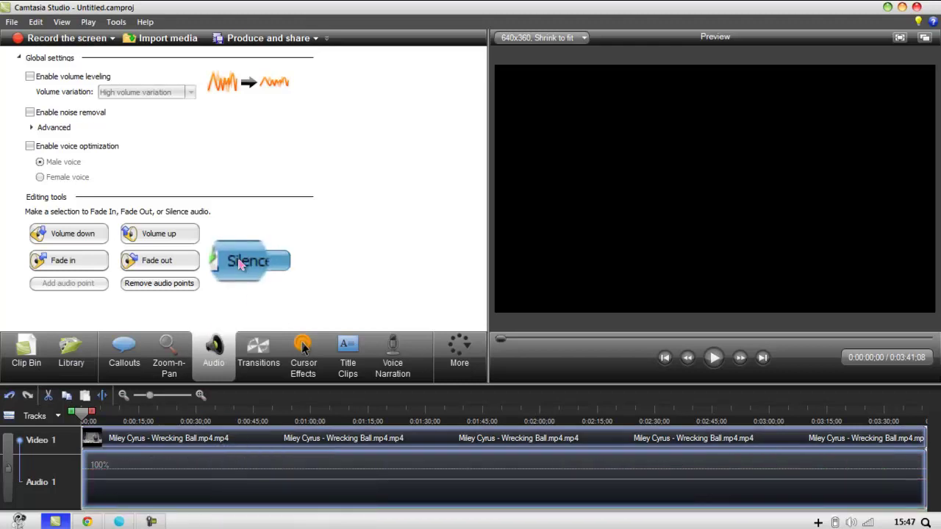
Add the Selena Gomez song clip from the Clip Bin to the timeline on a new track.
{"action": "left_click", "coordinate": [26, 351]}
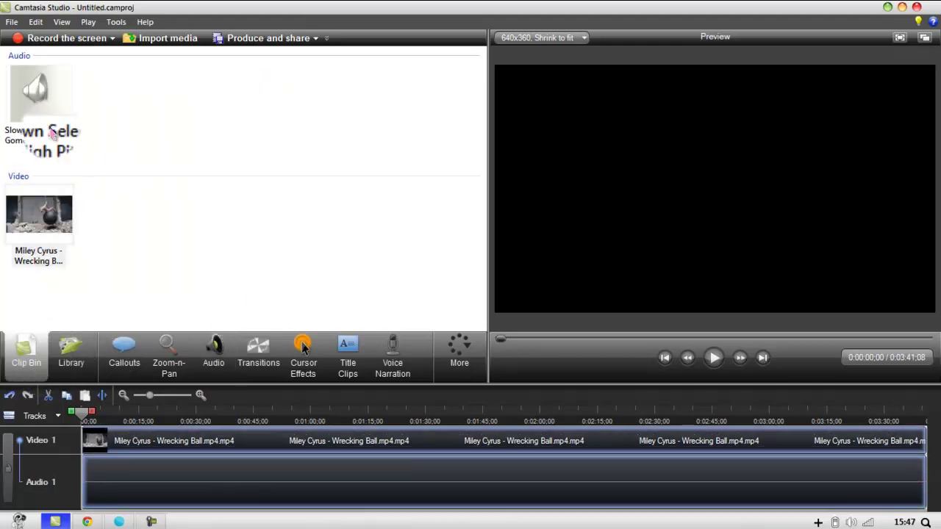
{"action": "right_click", "coordinate": [21, 98]}
{"action": "left_click", "coordinate": [176, 126]}
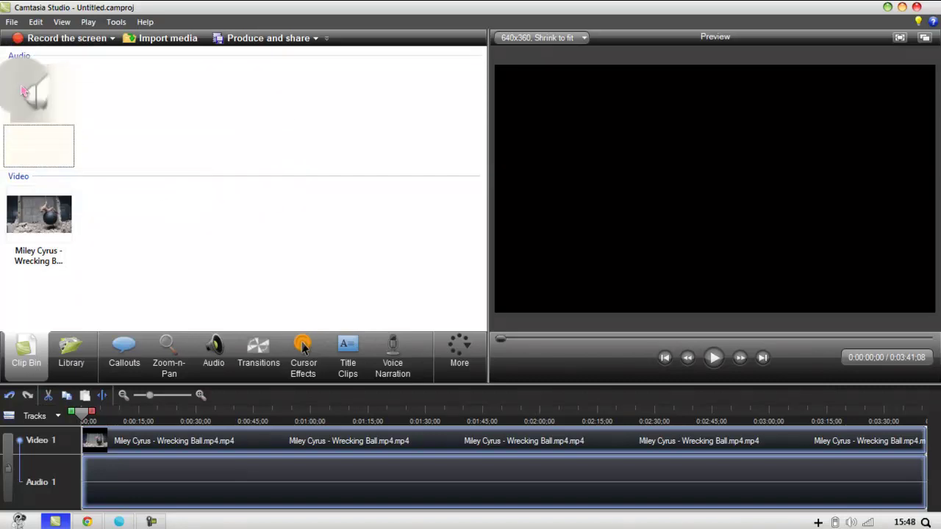
{"action": "right_click", "coordinate": [42, 108]}
{"action": "left_click", "coordinate": [82, 95]}
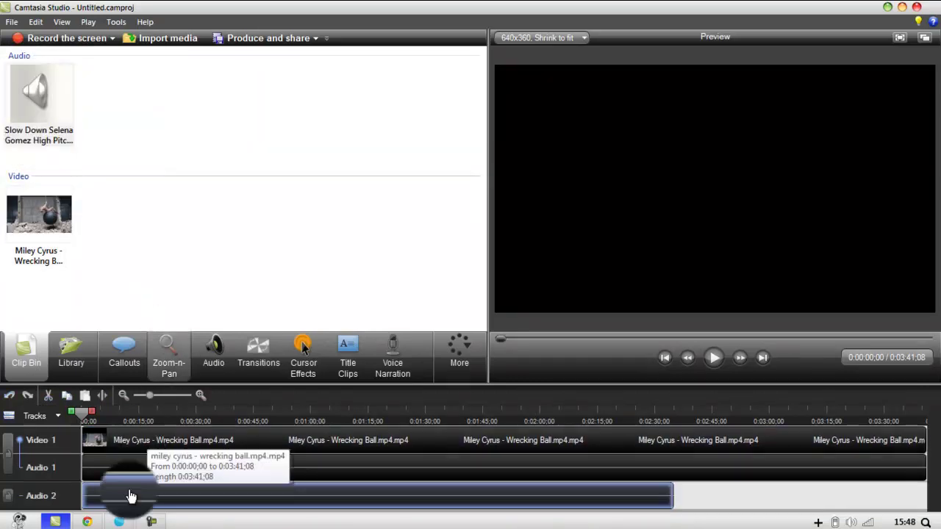
Cut the selected opening range and slide the song to start at 0:00.
{"action": "left_click_drag", "start_coordinate": [88, 413], "coordinate": [108, 424]}
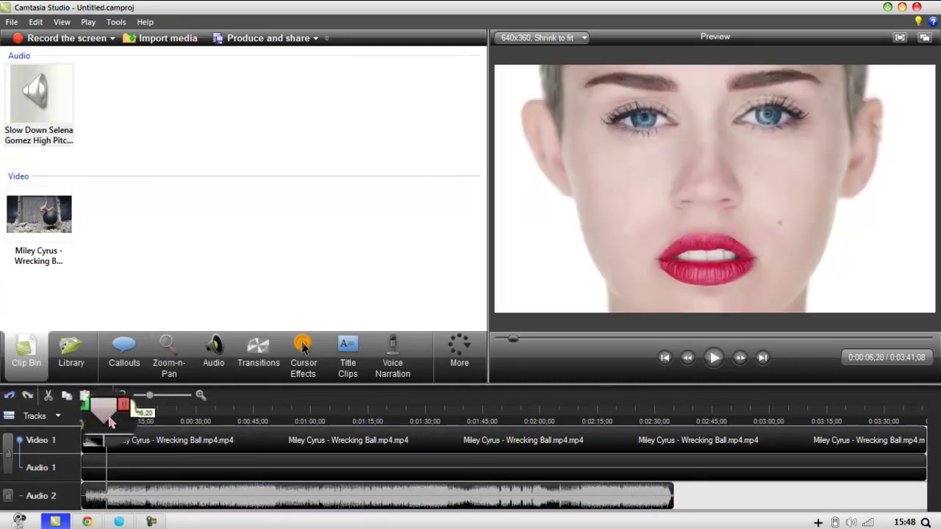
{"action": "right_click", "coordinate": [98, 501]}
{"action": "left_click", "coordinate": [117, 365]}
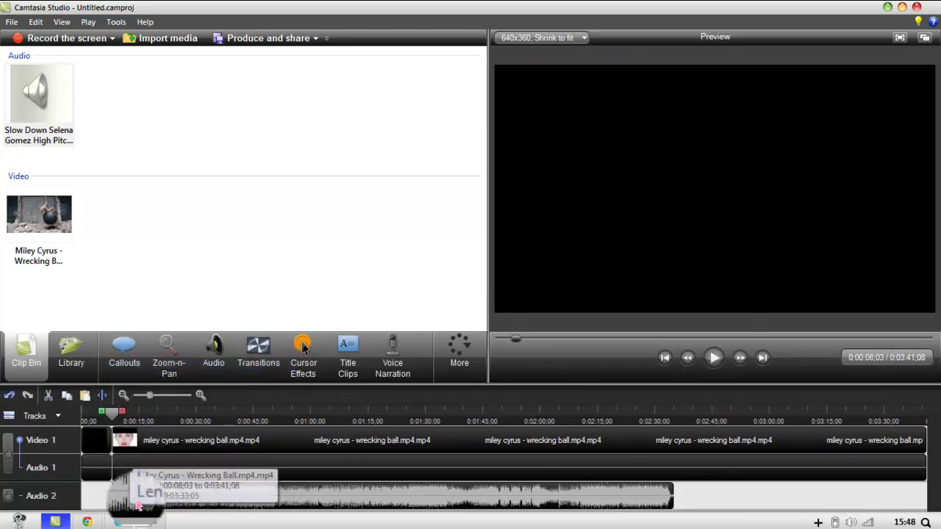
{"action": "left_click_drag", "start_coordinate": [123, 505], "coordinate": [96, 506]}
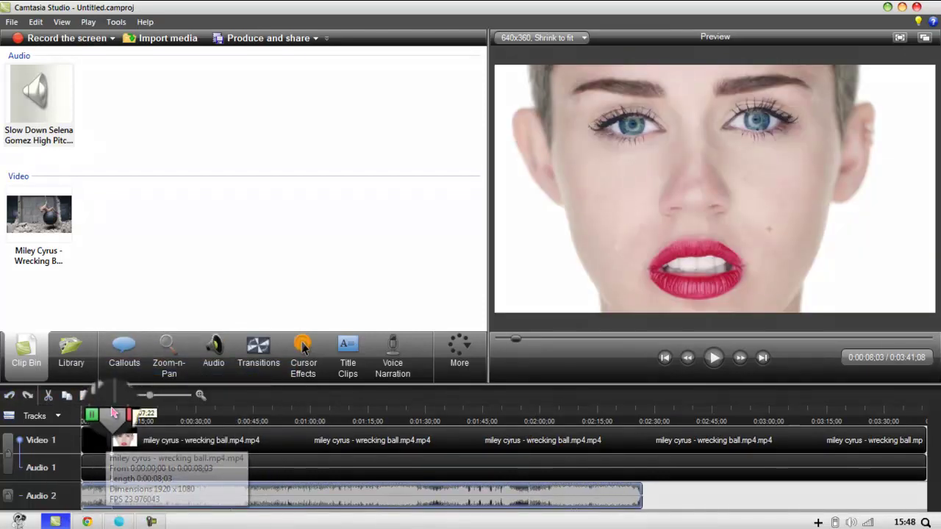
Delete the video's opening 8 seconds, leaving a 0:03:33;05 project.
{"action": "left_click_drag", "start_coordinate": [113, 416], "coordinate": [129, 417]}
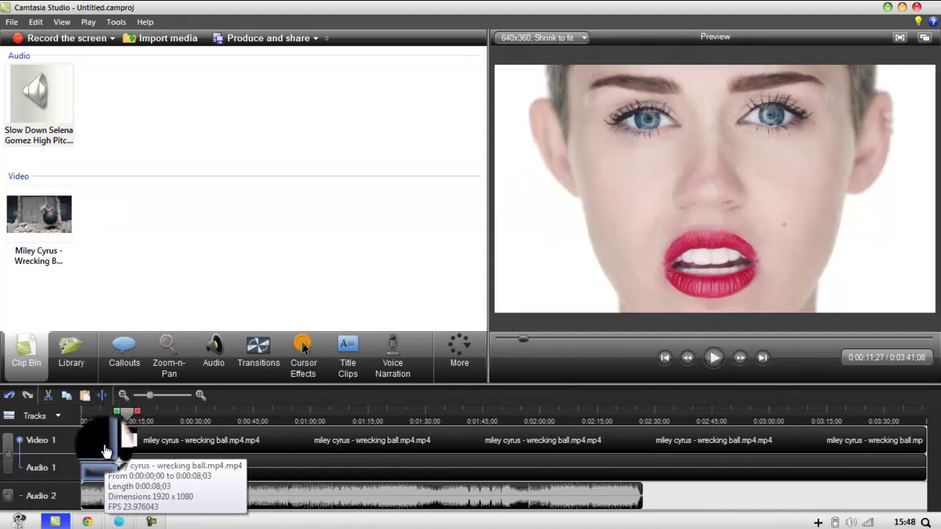
{"action": "left_click", "coordinate": [105, 450]}
{"action": "key", "text": "Delete"}
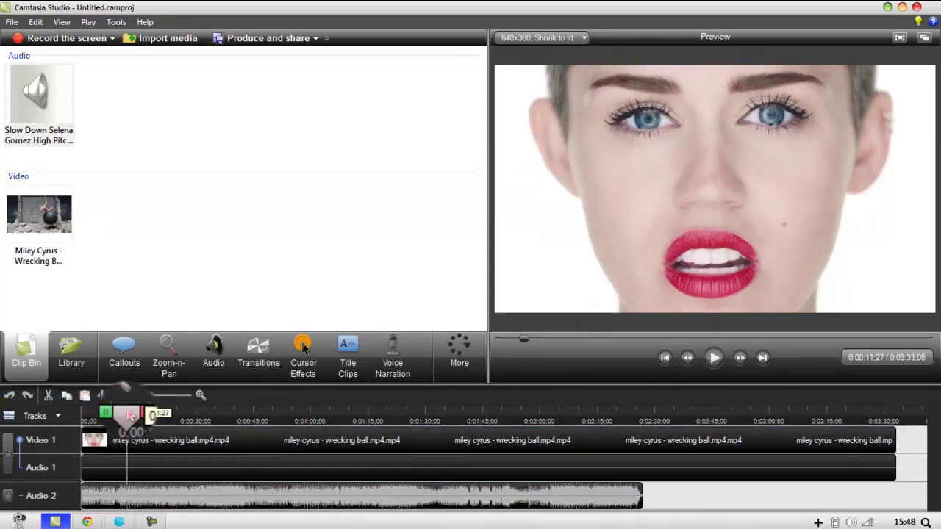
{"action": "left_click_drag", "start_coordinate": [130, 415], "coordinate": [82, 416]}
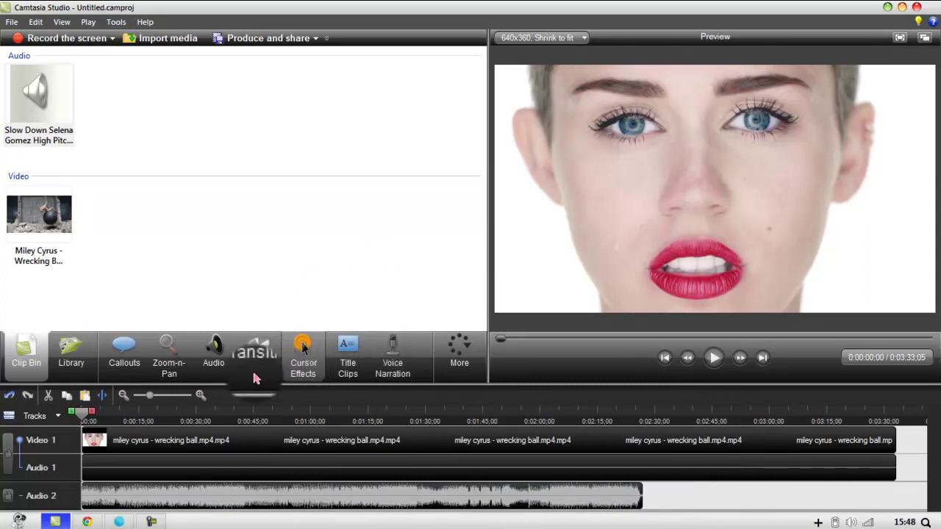
Add a plain text callout reading 'Welcome to a new tutorial!'.
{"action": "left_click", "coordinate": [146, 364]}
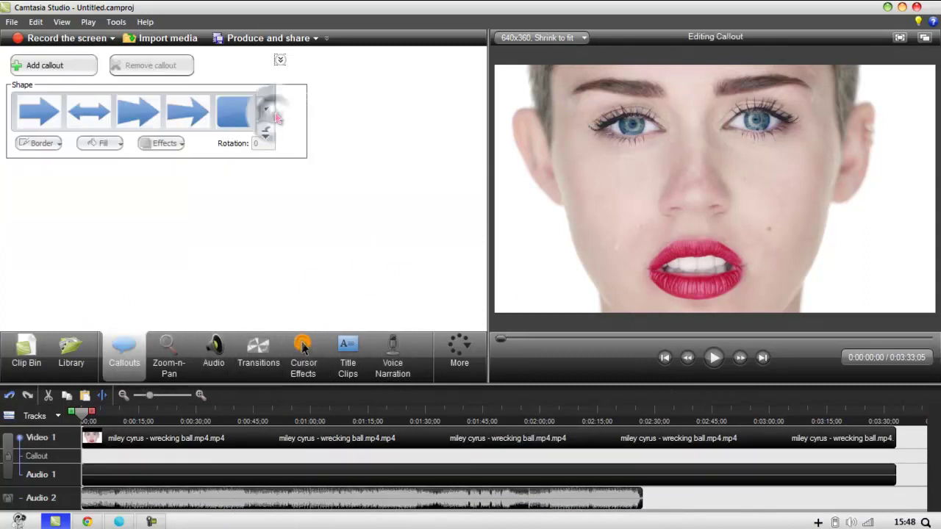
{"action": "scroll", "coordinate": [266, 110], "scroll_direction": "down", "scroll_amount": 1}
{"action": "scroll", "coordinate": [265, 110], "scroll_direction": "down", "scroll_amount": 1}
{"action": "scroll", "coordinate": [265, 110], "scroll_direction": "down", "scroll_amount": 1}
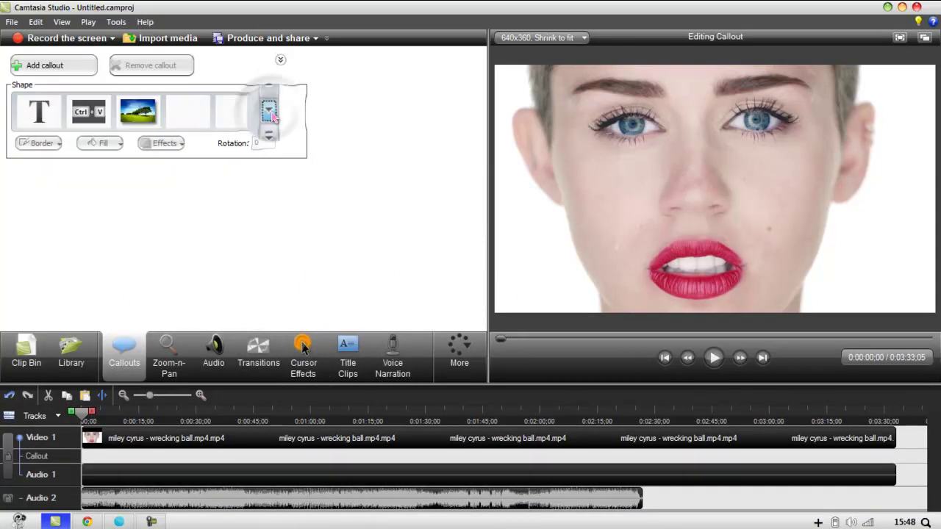
{"action": "left_click", "coordinate": [63, 128]}
{"action": "type", "text": "Welcome to a new tut"}
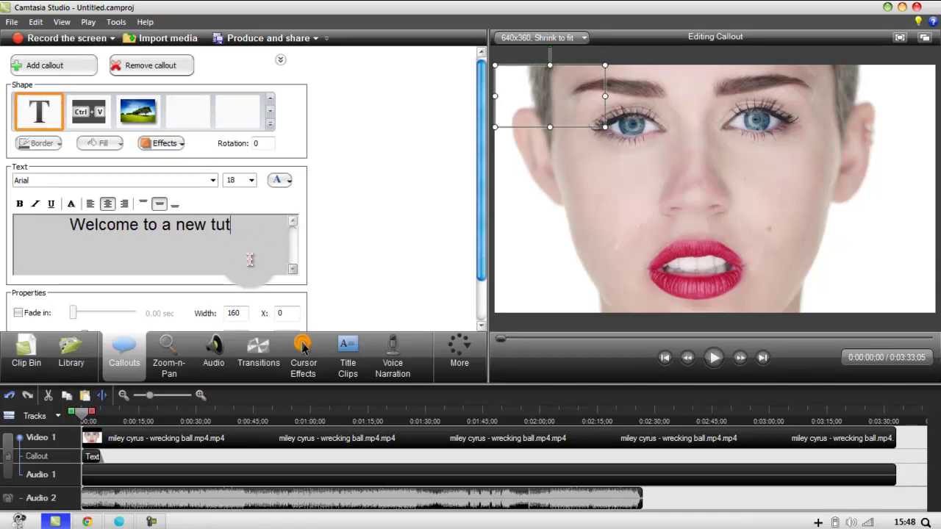
{"action": "type", "text": "orial"}
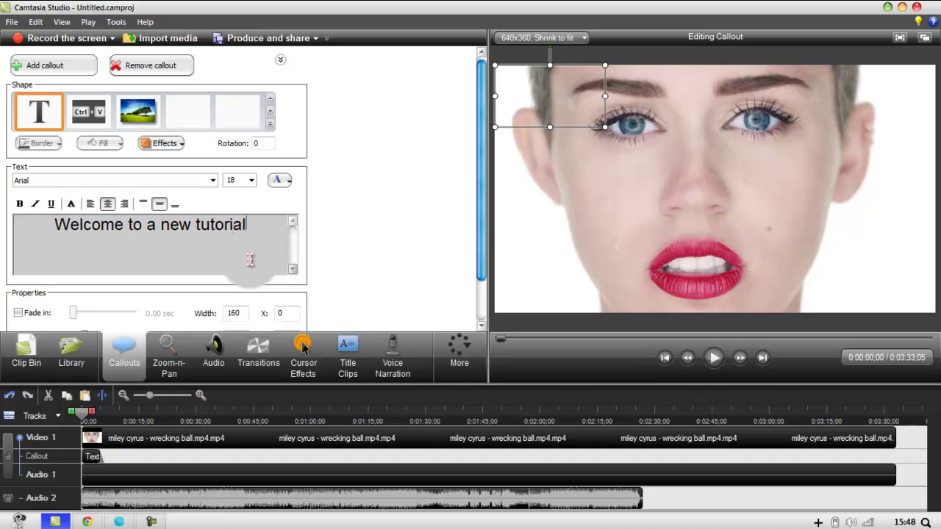
{"action": "type", "text": "!"}
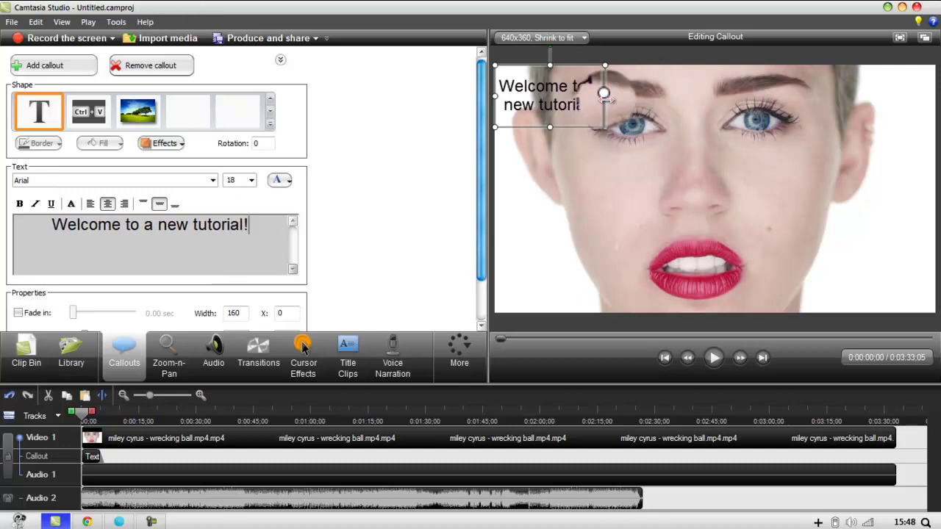
Widen the callout to 423, move it down over the lower frame, and select its text.
{"action": "left_click_drag", "start_coordinate": [603, 94], "coordinate": [787, 94]}
{"action": "left_click_drag", "start_coordinate": [695, 104], "coordinate": [767, 308]}
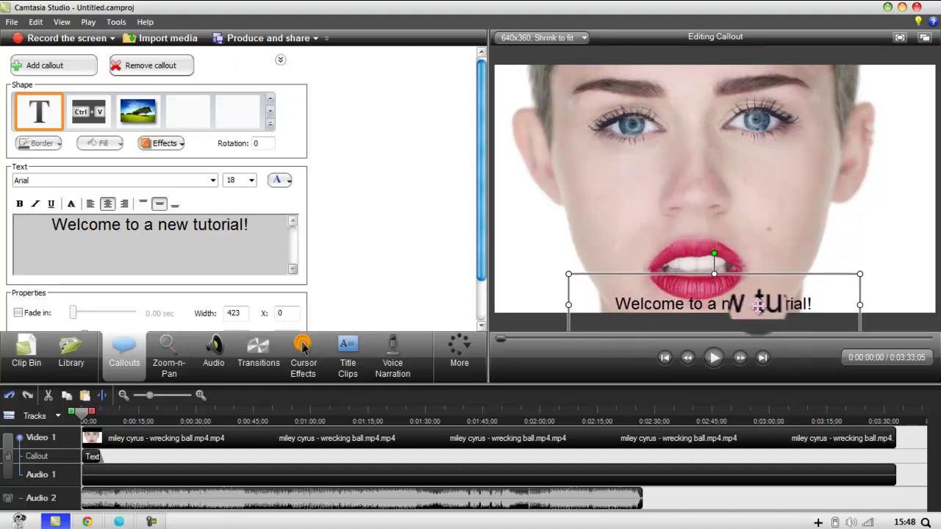
{"action": "left_click_drag", "start_coordinate": [234, 250], "coordinate": [261, 210]}
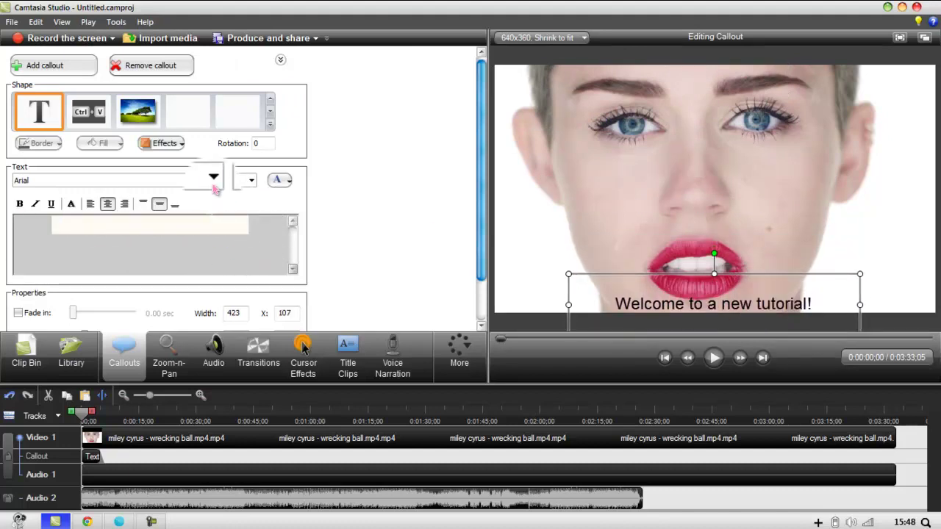
Set the welcome callout text to the Diamond Girl font.
{"action": "left_click", "coordinate": [214, 183]}
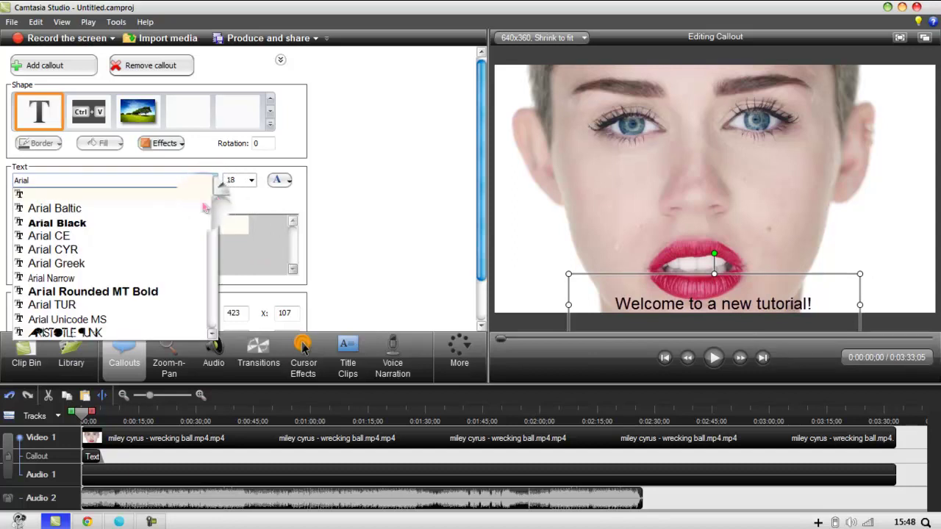
{"action": "scroll", "coordinate": [114, 298], "scroll_direction": "down", "scroll_amount": 5}
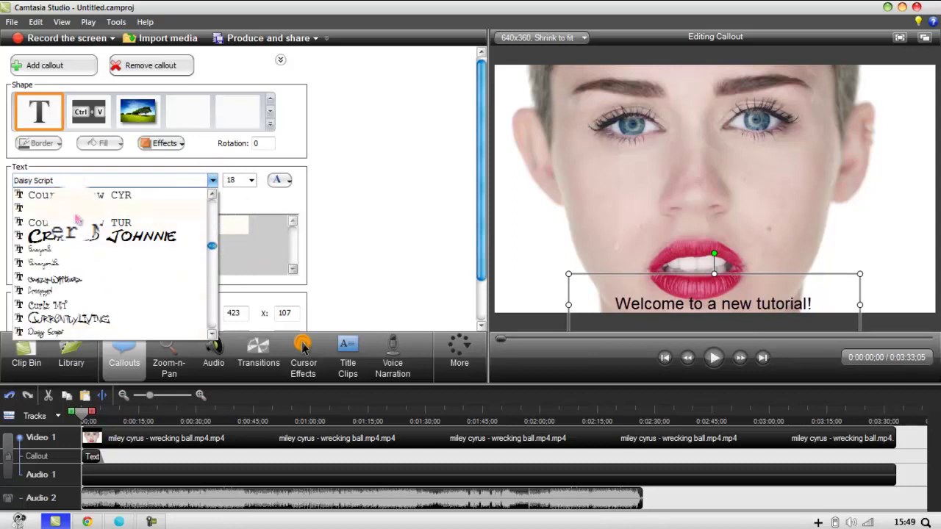
{"action": "scroll", "coordinate": [342, 313], "scroll_direction": "up", "scroll_amount": 1}
{"action": "scroll", "coordinate": [298, 293], "scroll_direction": "up", "scroll_amount": 2}
{"action": "scroll", "coordinate": [298, 287], "scroll_direction": "up", "scroll_amount": 1}
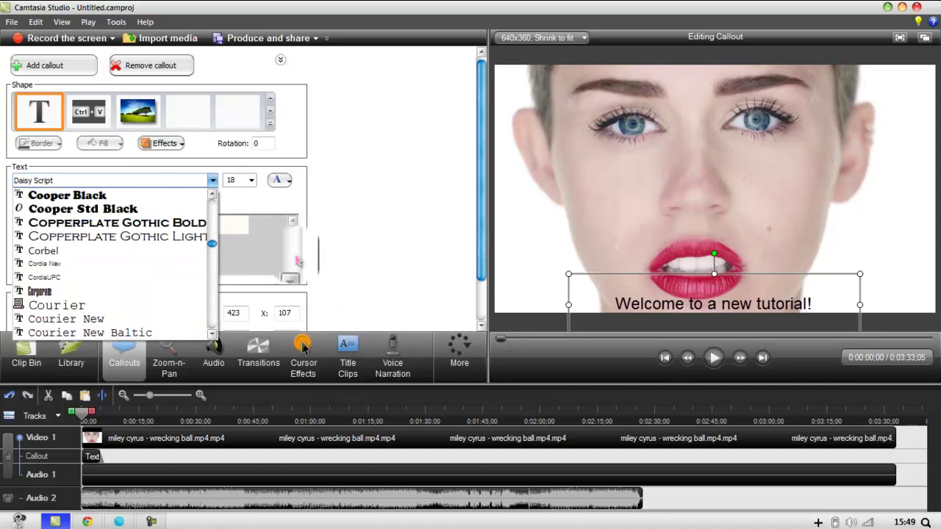
{"action": "scroll", "coordinate": [298, 279], "scroll_direction": "up", "scroll_amount": 1}
{"action": "scroll", "coordinate": [299, 261], "scroll_direction": "down", "scroll_amount": 4}
{"action": "scroll", "coordinate": [299, 261], "scroll_direction": "down", "scroll_amount": 5}
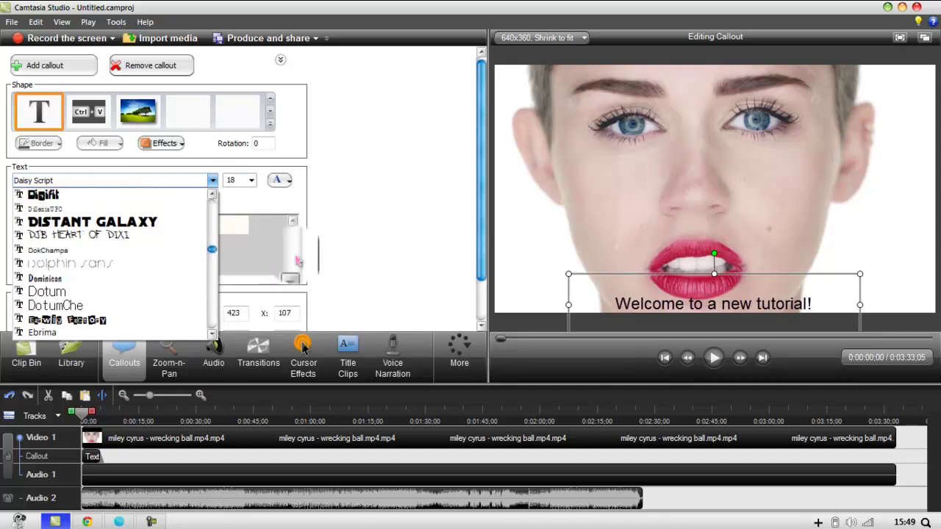
{"action": "scroll", "coordinate": [299, 261], "scroll_direction": "down", "scroll_amount": 1}
{"action": "scroll", "coordinate": [299, 261], "scroll_direction": "down", "scroll_amount": 2}
{"action": "scroll", "coordinate": [298, 261], "scroll_direction": "up", "scroll_amount": 2}
{"action": "scroll", "coordinate": [299, 261], "scroll_direction": "up", "scroll_amount": 2}
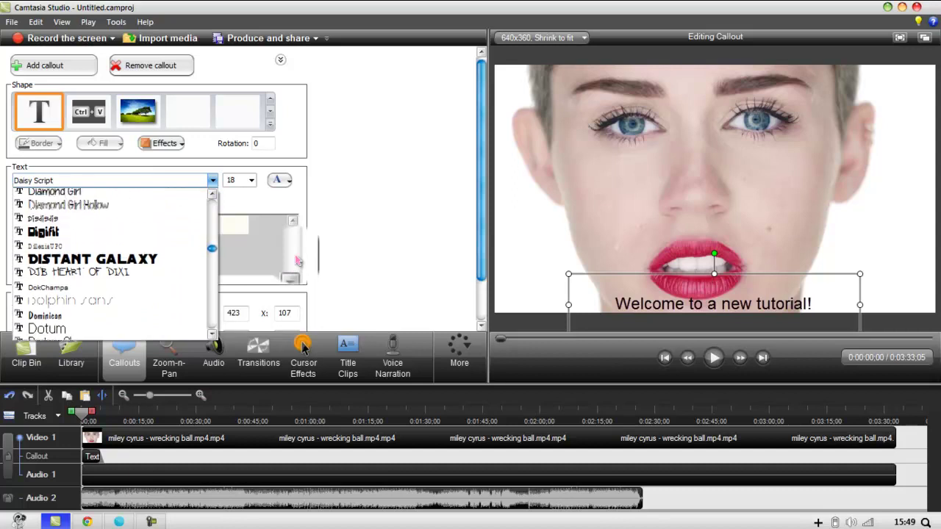
{"action": "scroll", "coordinate": [299, 261], "scroll_direction": "up", "scroll_amount": 1}
{"action": "left_click", "coordinate": [116, 249]}
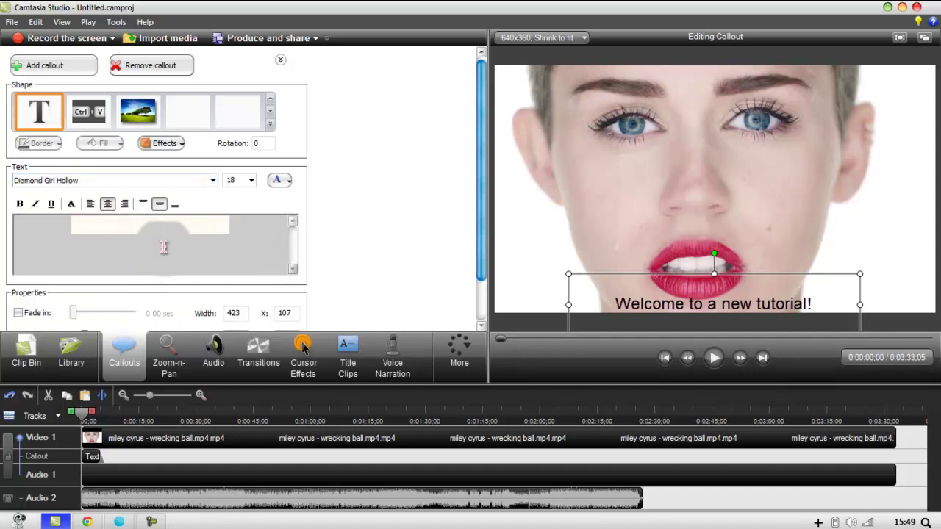
{"action": "left_click", "coordinate": [213, 180]}
{"action": "scroll", "coordinate": [214, 195], "scroll_direction": "up", "scroll_amount": 1}
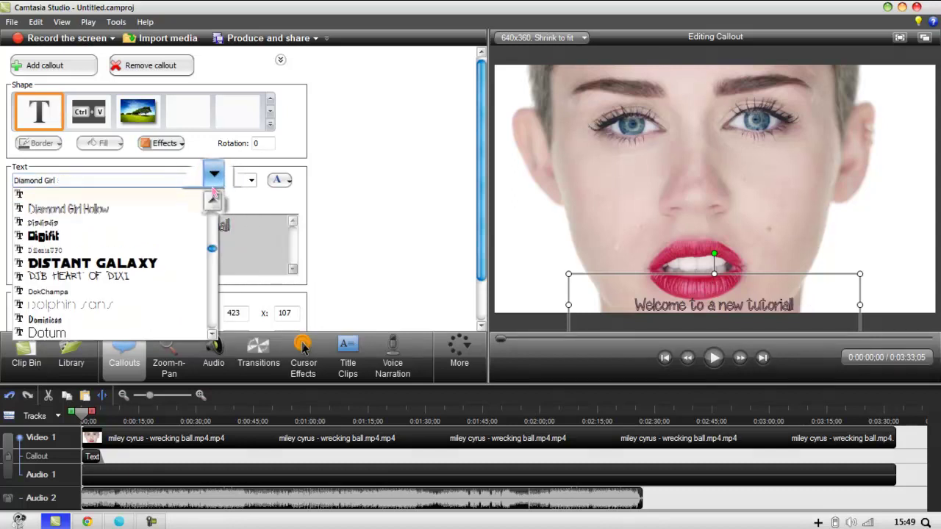
{"action": "left_click", "coordinate": [225, 244]}
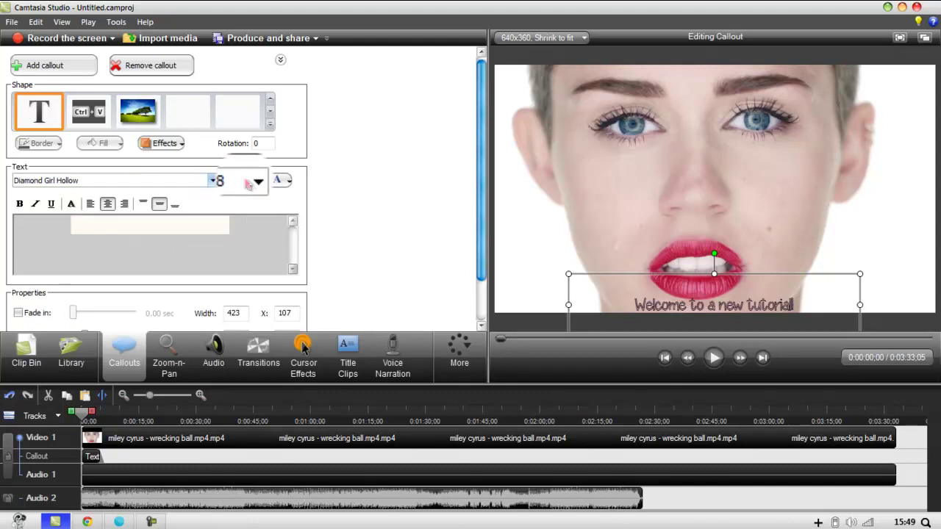
{"action": "left_click", "coordinate": [213, 181]}
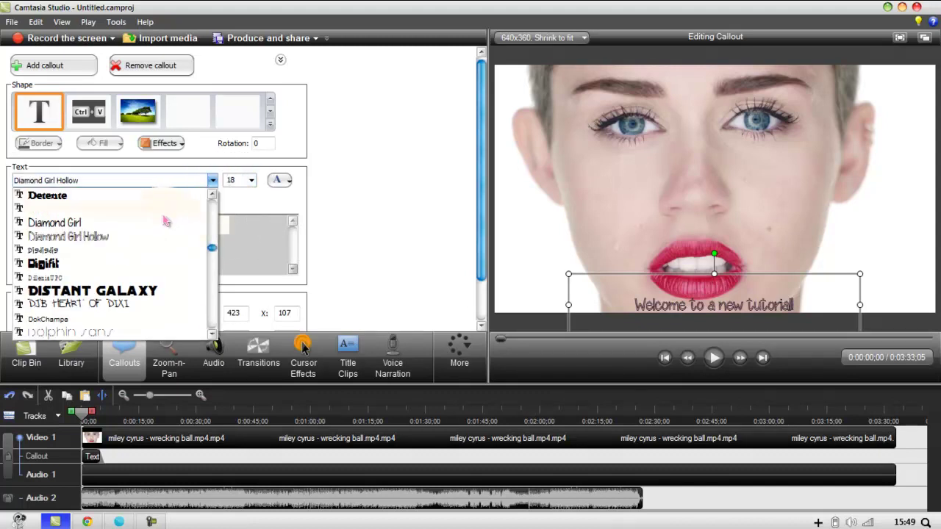
{"action": "left_click", "coordinate": [88, 209]}
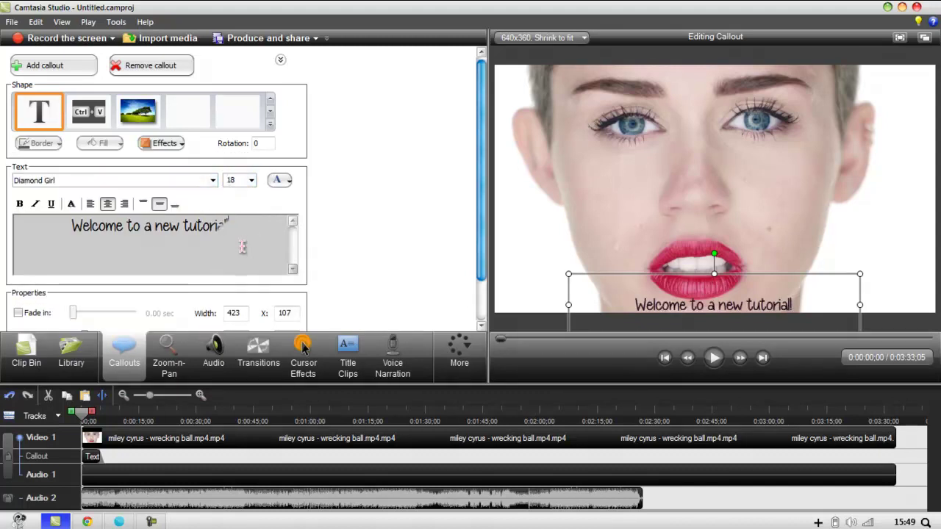
Set the callout text size to 24.
{"action": "left_click_drag", "start_coordinate": [248, 237], "coordinate": [71, 228]}
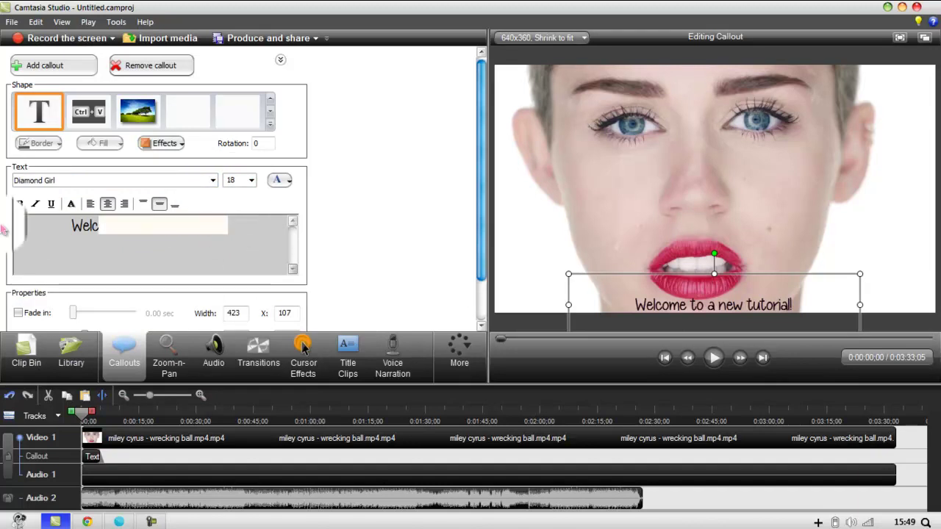
{"action": "left_click", "coordinate": [250, 180]}
{"action": "left_click", "coordinate": [236, 292]}
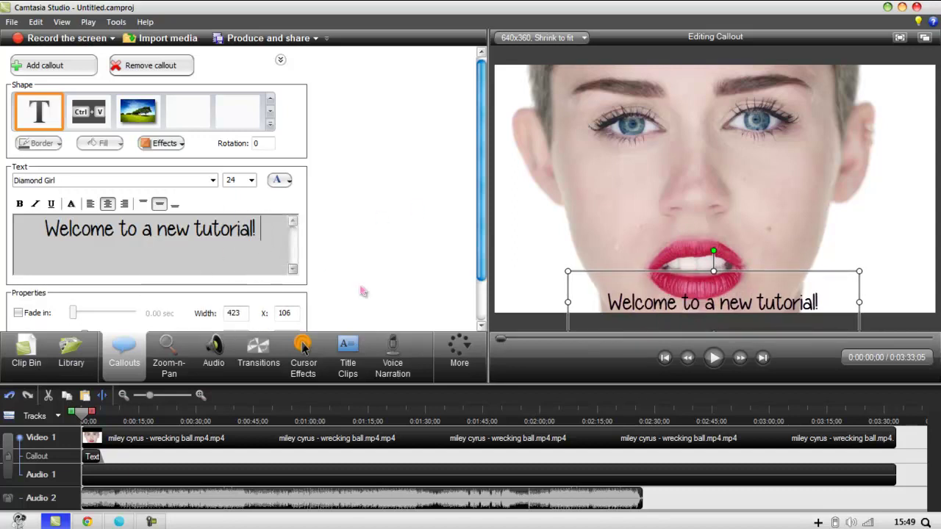
{"action": "type", "text": "♥"}
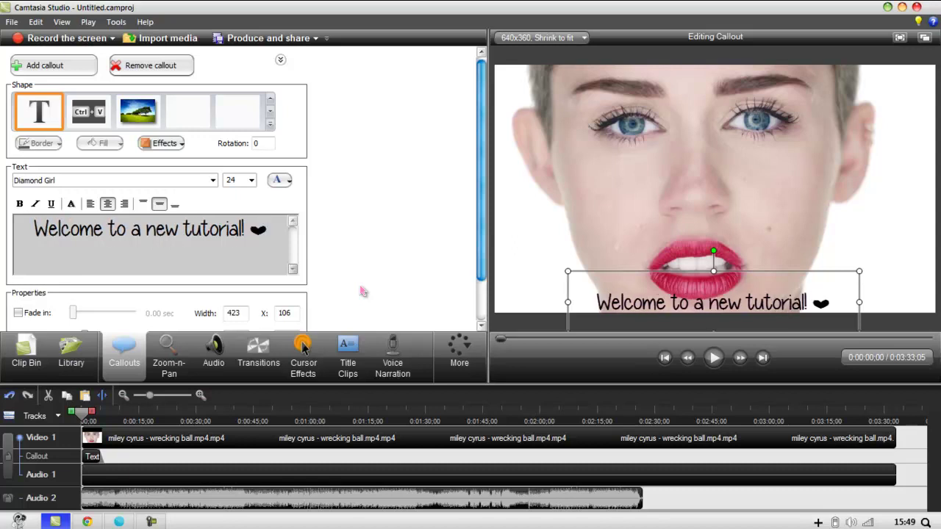
{"action": "key", "text": "BackSpace"}
{"action": "key", "text": "BackSpace"}
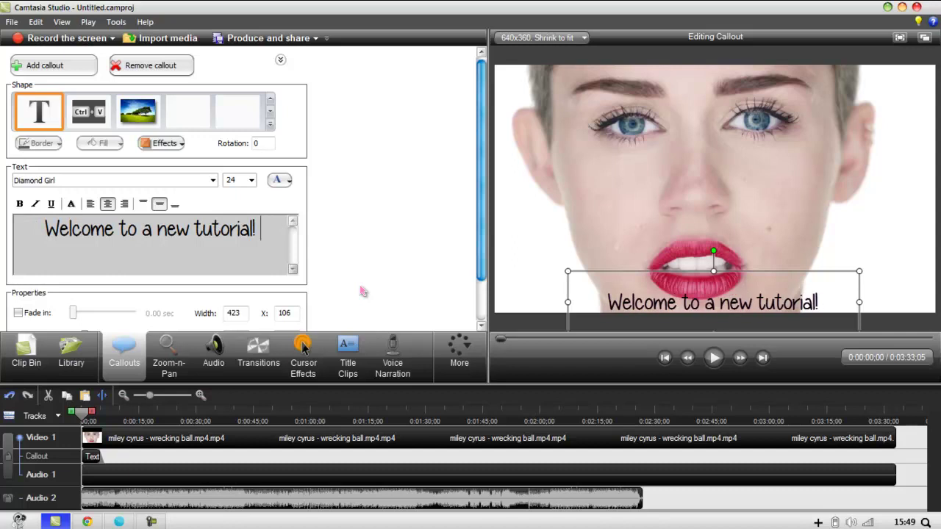
{"action": "type", "text": "&"}
{"action": "type", "text": " @"}
{"action": "key", "text": "BackSpace"}
{"action": "type", "text": "#"}
{"action": "key", "text": "BackSpace"}
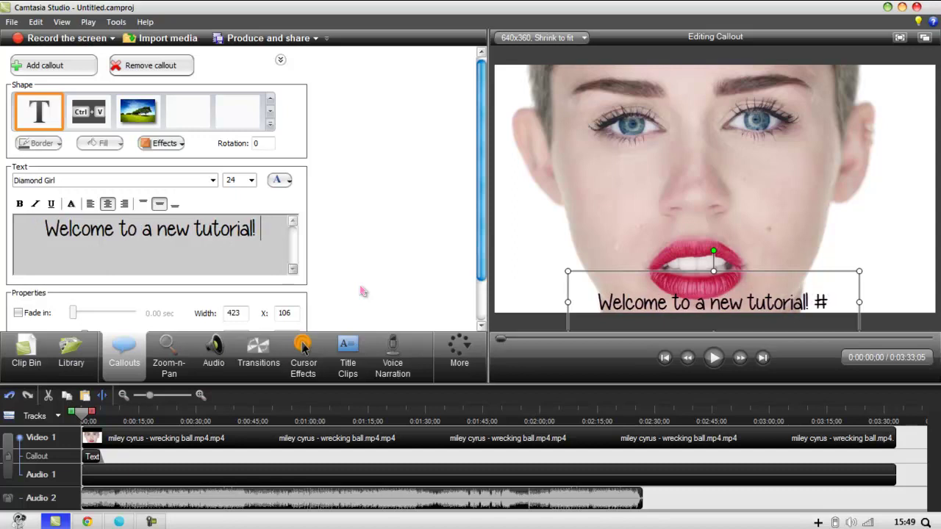
{"action": "type", "text": "~"}
{"action": "key", "text": "BackSpace"}
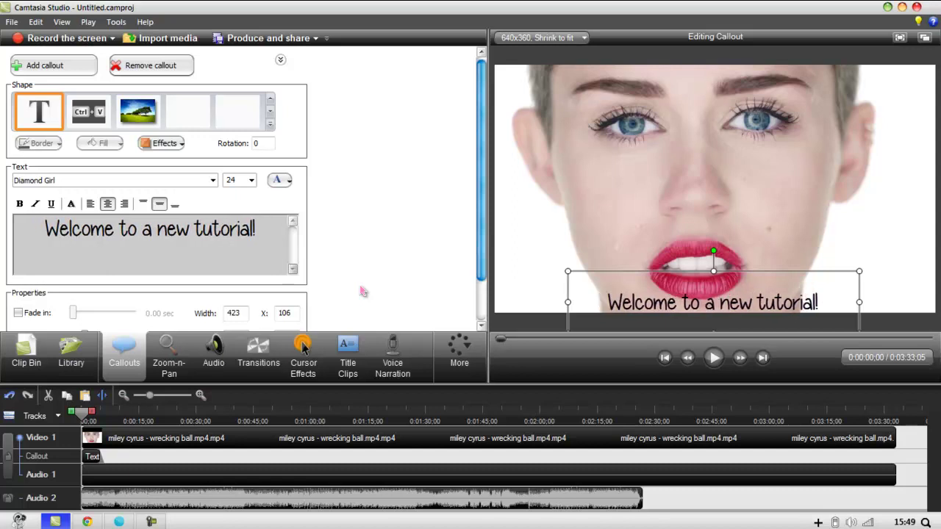
{"action": "type", "text": "="}
{"action": "key", "text": "BackSpace"}
{"action": "type", "text": "{"}
{"action": "key", "text": "BackSpace"}
{"action": "type", "text": "<"}
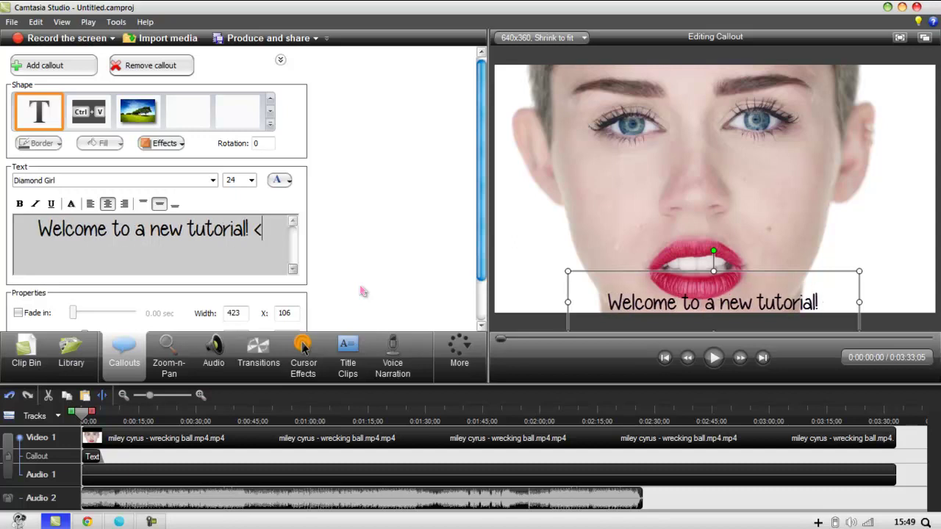
{"action": "key", "text": "BackSpace"}
{"action": "type", "text": ">"}
{"action": "key", "text": "BackSpace"}
{"action": "type", "text": "?"}
{"action": "key", "text": "BackSpace"}
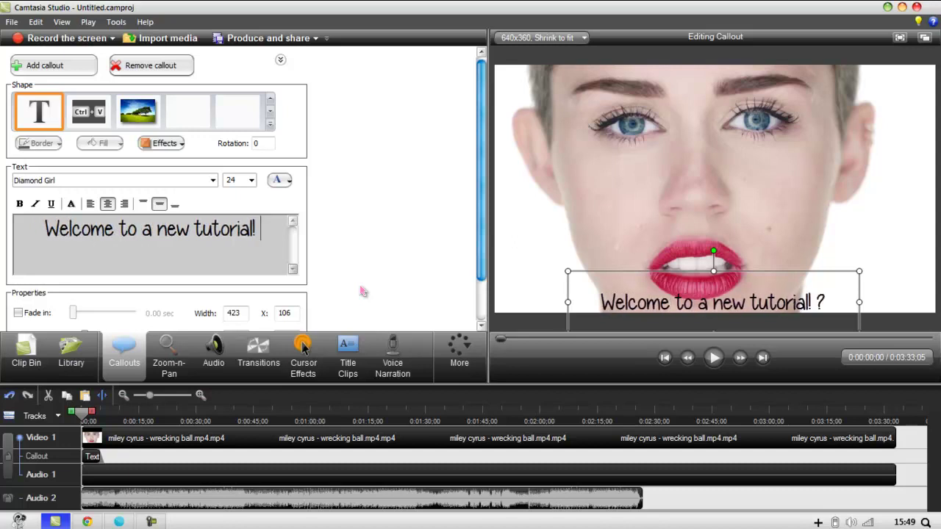
{"action": "type", "text": "|"}
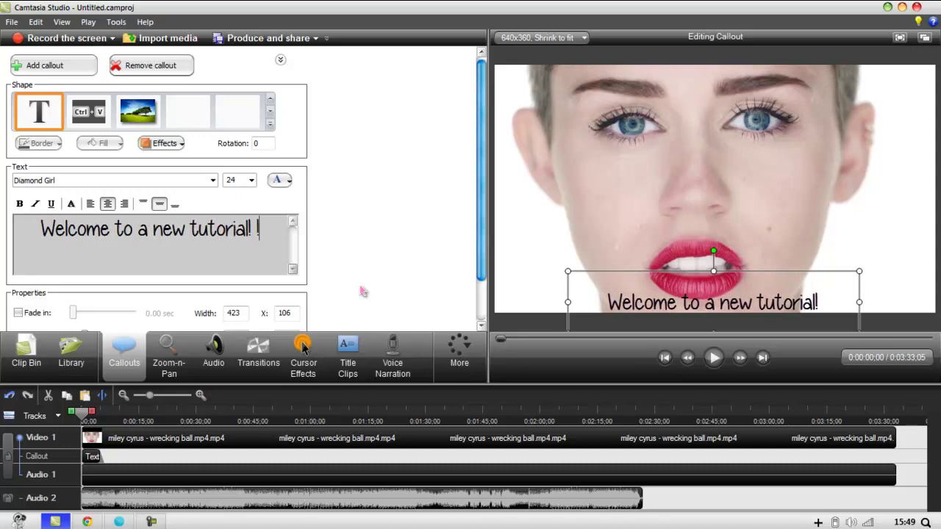
{"action": "key", "text": "BackSpace"}
{"action": "type", "text": "\""}
{"action": "key", "text": "BackSpace"}
{"action": "type", "text": "£"}
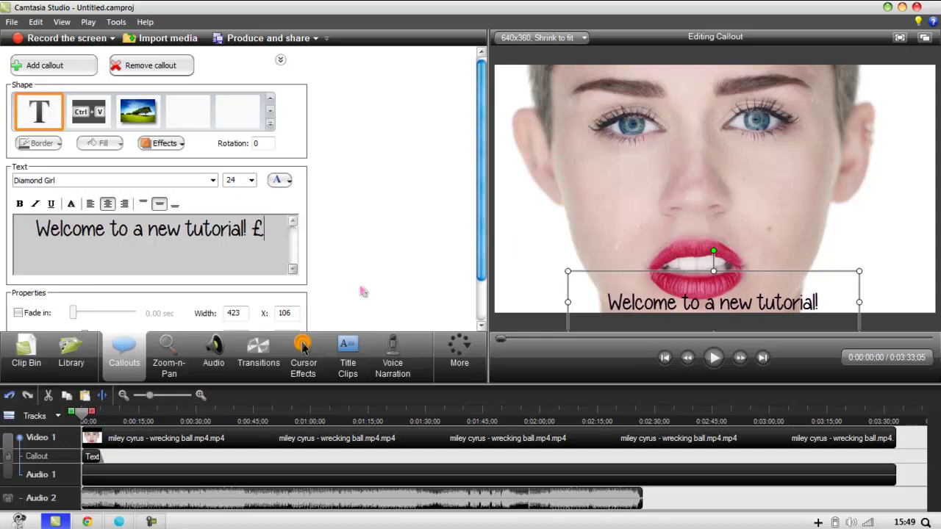
{"action": "key", "text": "BackSpace"}
{"action": "type", "text": "$"}
{"action": "key", "text": "BackSpace"}
{"action": "type", "text": "%"}
{"action": "key", "text": "BackSpace"}
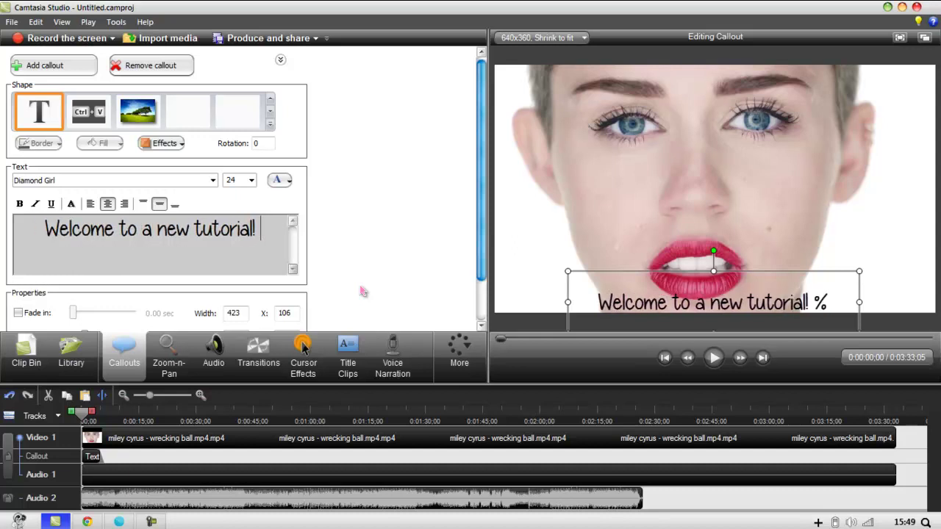
{"action": "type", "text": "^"}
{"action": "key", "text": "BackSpace"}
{"action": "type", "text": "&"}
{"action": "key", "text": "BackSpace"}
{"action": "type", "text": "*"}
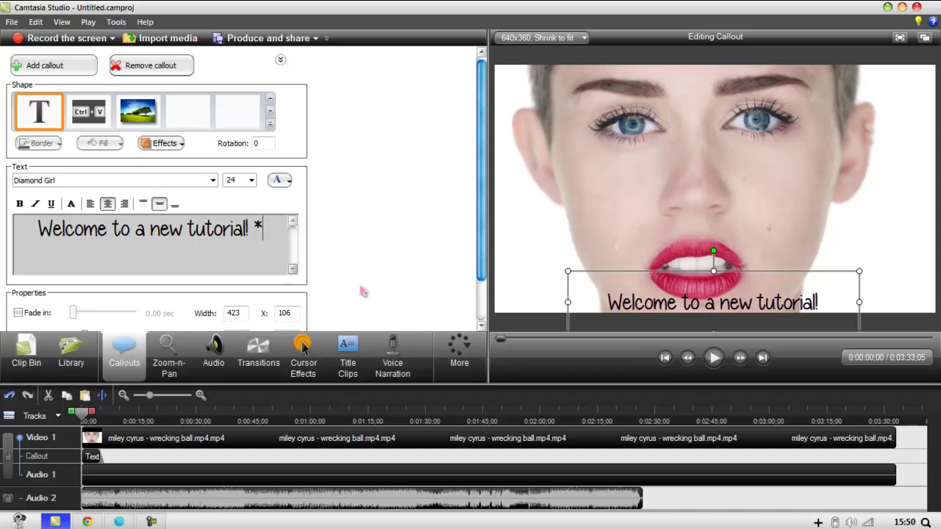
{"action": "key", "text": "BackSpace"}
{"action": "type", "text": "*"}
{"action": "key", "text": "BackSpace"}
{"action": "type", "text": "("}
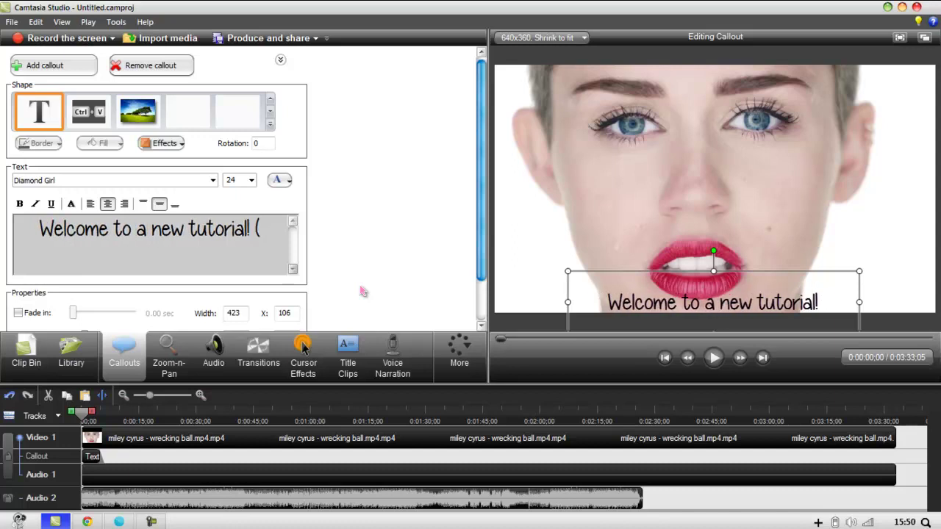
{"action": "key", "text": "BackSpace"}
{"action": "type", "text": ")"}
{"action": "key", "text": "BackSpace"}
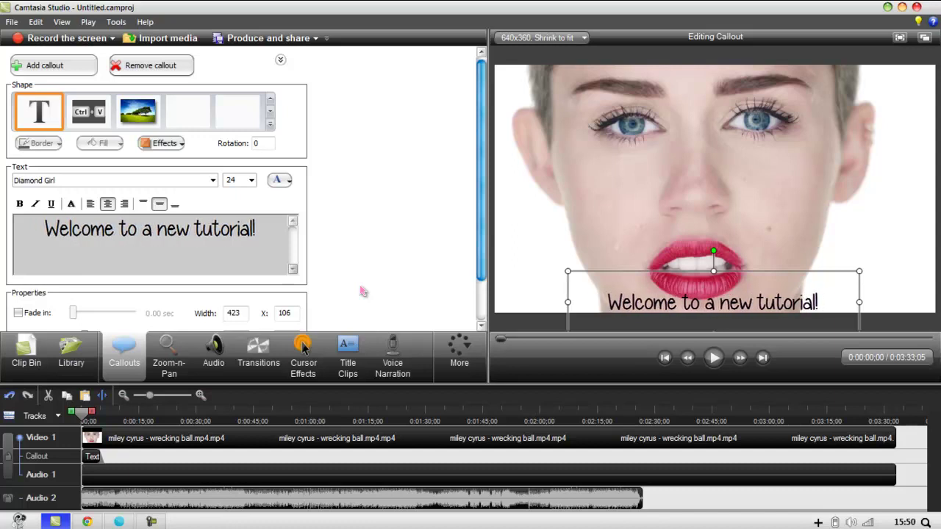
{"action": "type", "text": "_"}
{"action": "key", "text": "BackSpace"}
{"action": "type", "text": "<3"}
{"action": "key", "text": "BackSpace"}
{"action": "key", "text": "BackSpace"}
{"action": "key", "text": "BackSpace"}
{"action": "type", "text": "@"}
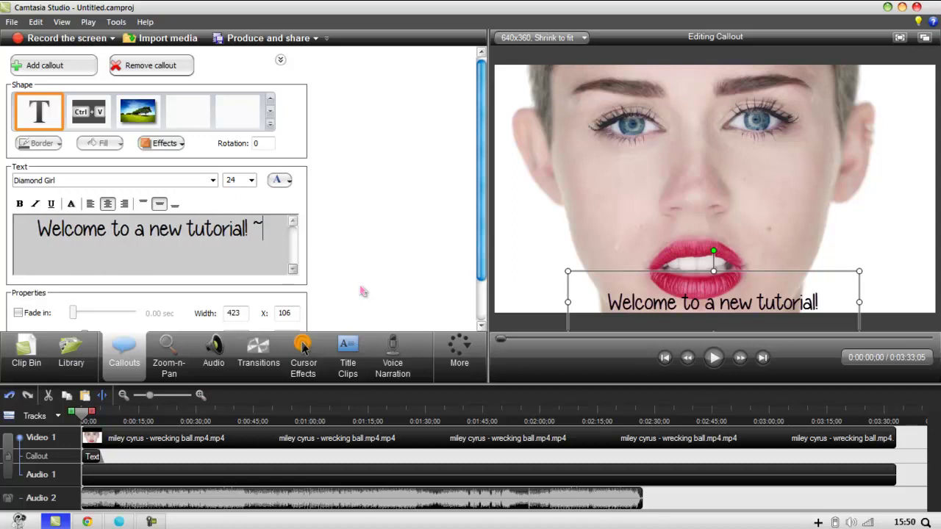
{"action": "key", "text": "BackSpace"}
{"action": "key", "text": "BackSpace"}
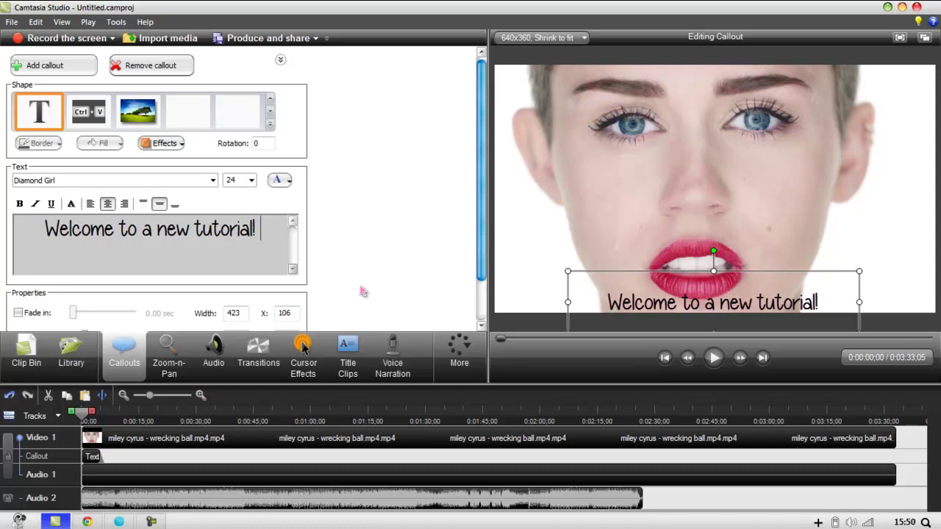
{"action": "key", "text": "ctrl+a"}
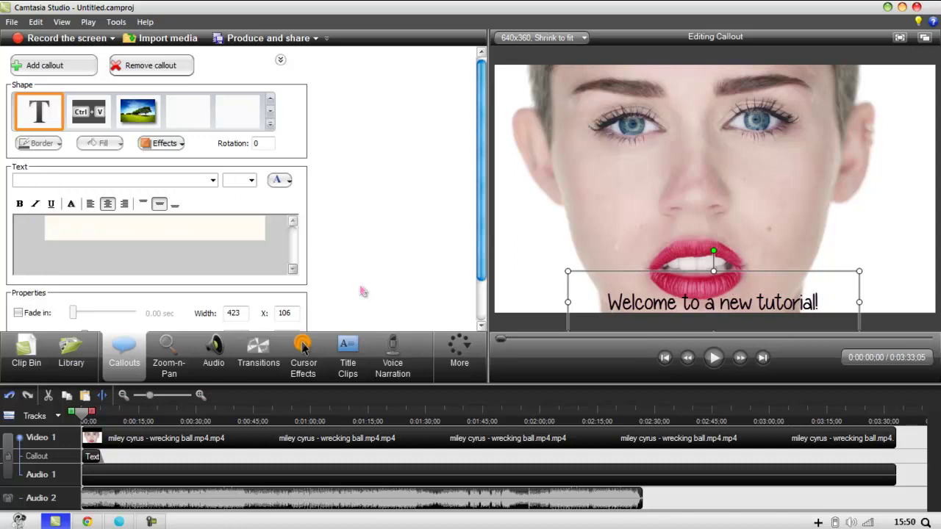
Add a heart symbol after 'Welcome to a new tutorial!' in the callout.
{"action": "left_click", "coordinate": [286, 229]}
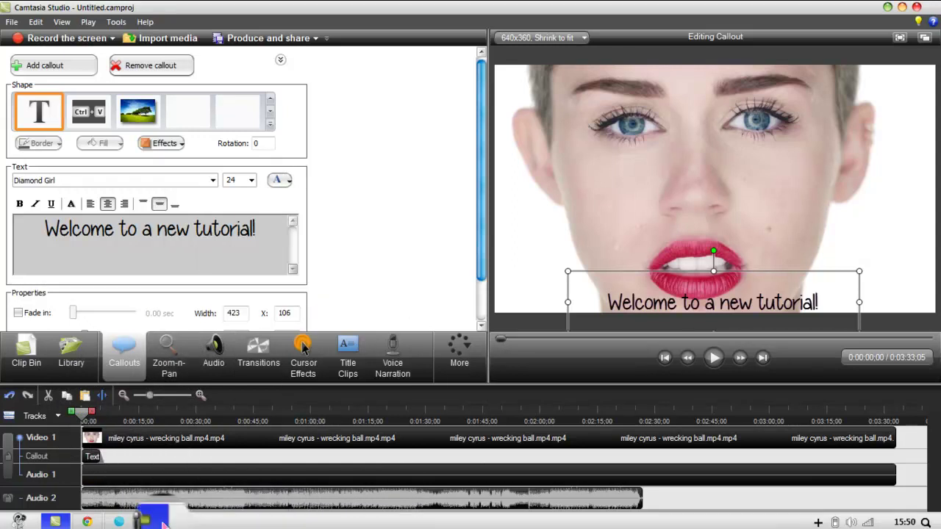
{"action": "mouse_move", "coordinate": [164, 522]}
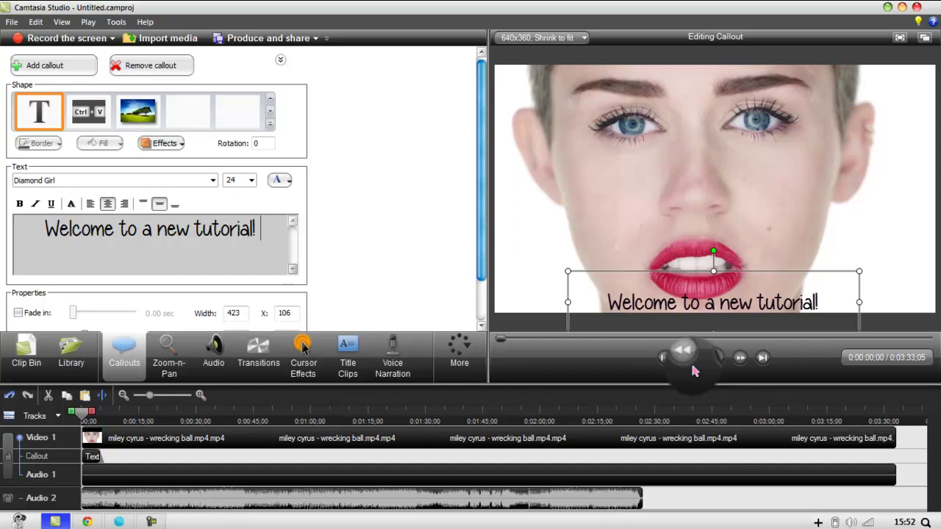
{"action": "type", "text": "♥"}
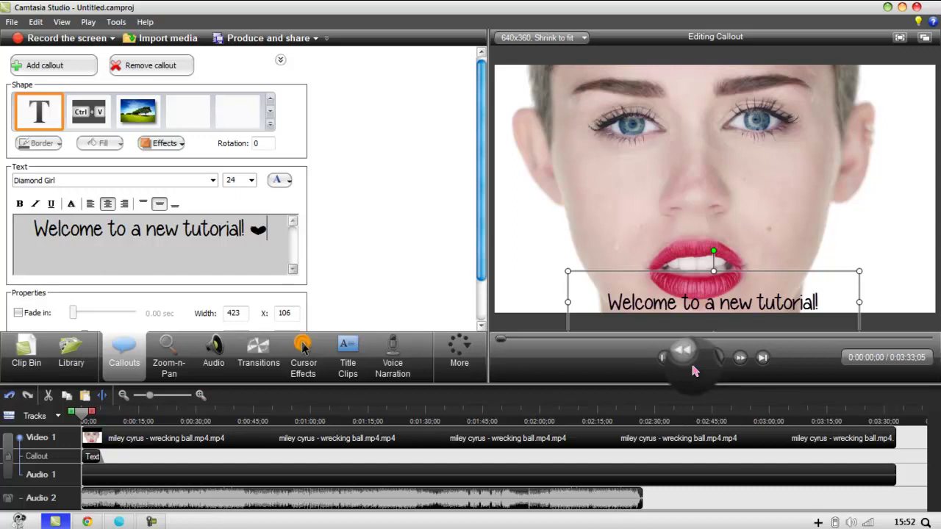
{"action": "key", "text": "BackSpace"}
{"action": "type", "text": "}"}
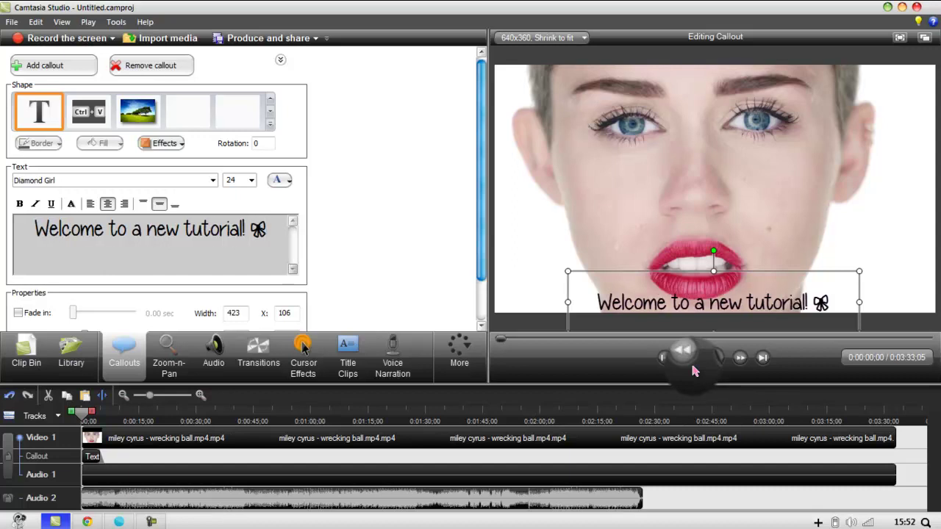
{"action": "key", "text": "BackSpace"}
{"action": "key", "text": "BackSpace"}
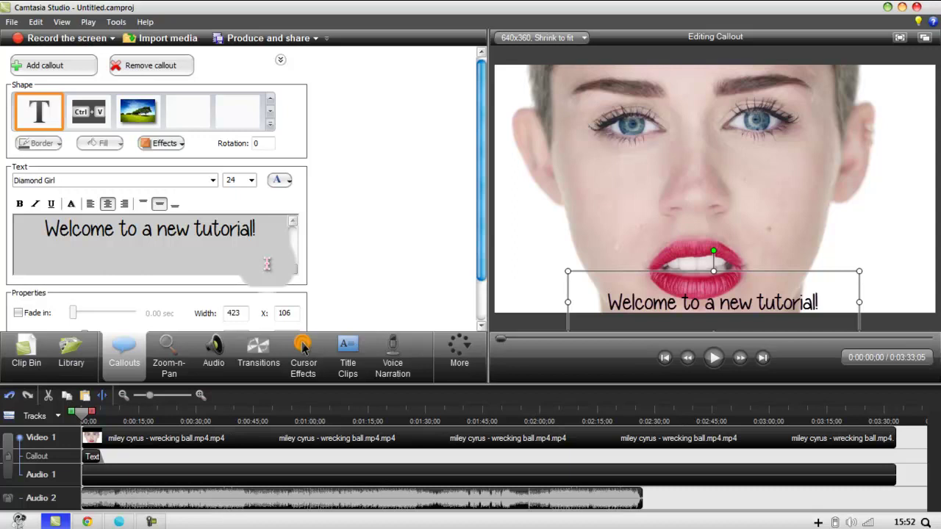
{"action": "type", "text": " ~"}
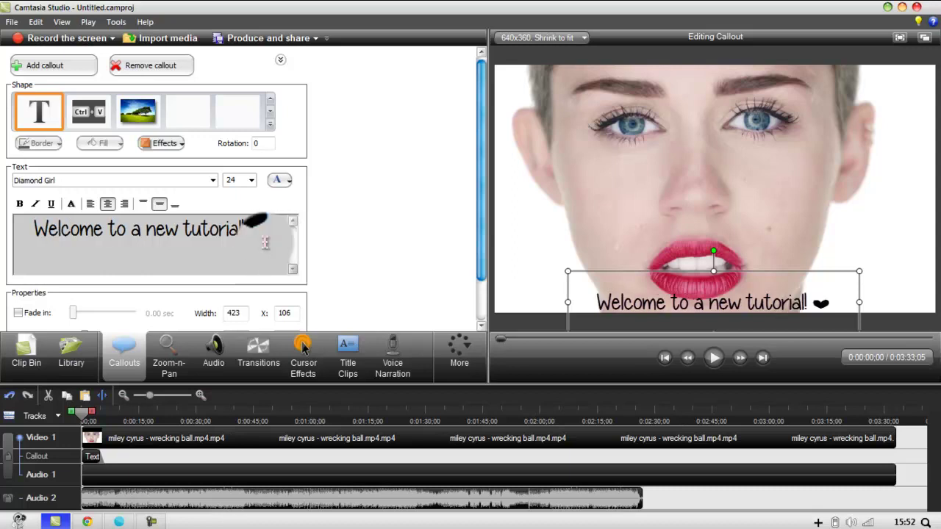
Colour the heart pink using More text colors.
{"action": "left_click", "coordinate": [284, 181]}
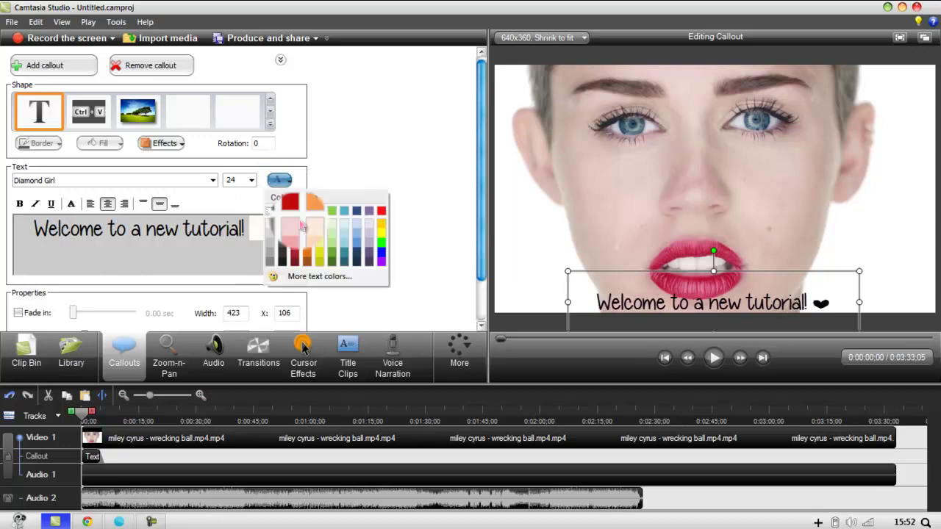
{"action": "left_click", "coordinate": [294, 270]}
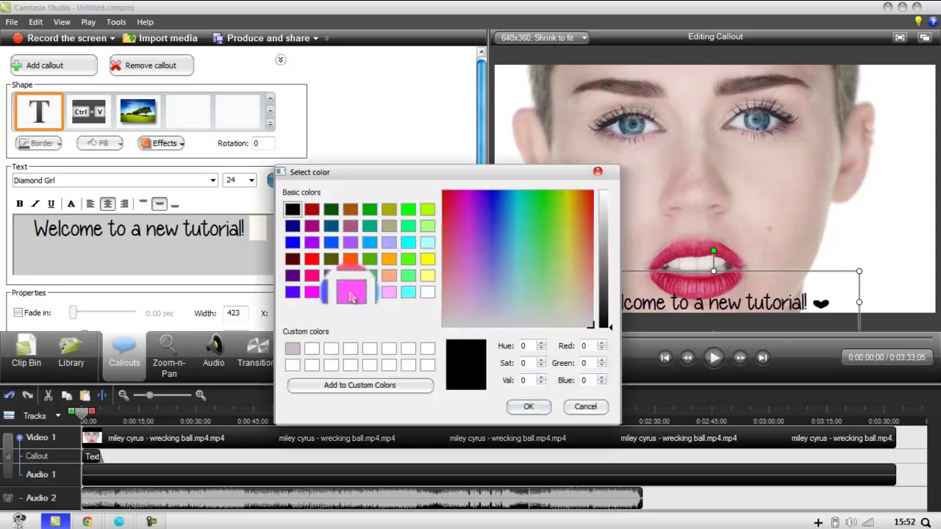
{"action": "left_click", "coordinate": [351, 293]}
{"action": "left_click", "coordinate": [528, 407]}
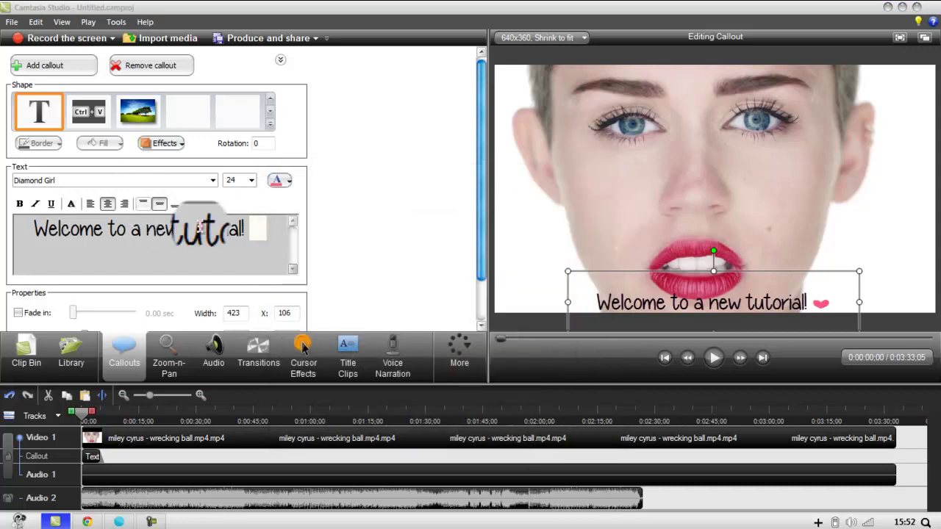
Split the clips at 0:06;09 and 0:46;15 and delete the 40-second stretch between them.
{"action": "left_click", "coordinate": [87, 434]}
{"action": "left_click_drag", "start_coordinate": [88, 419], "coordinate": [261, 417]}
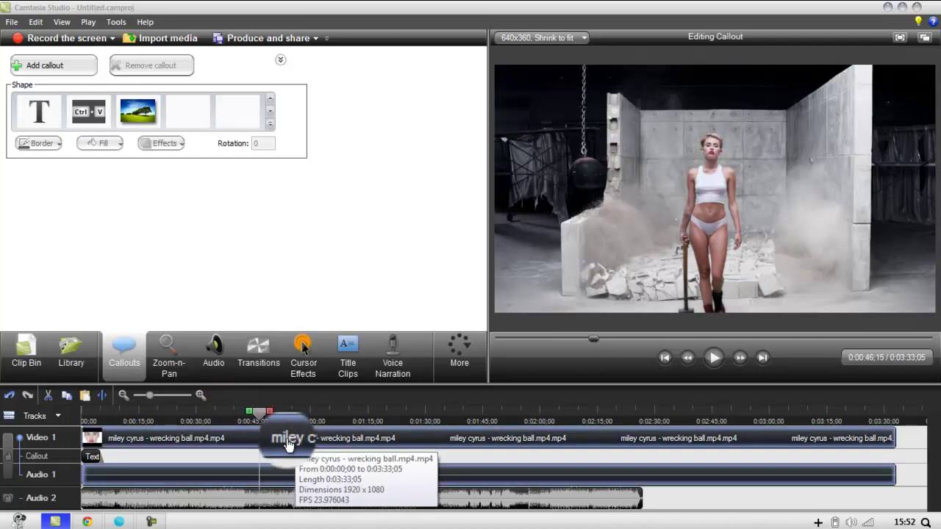
{"action": "key", "text": "s"}
{"action": "left_click_drag", "start_coordinate": [253, 413], "coordinate": [108, 417]}
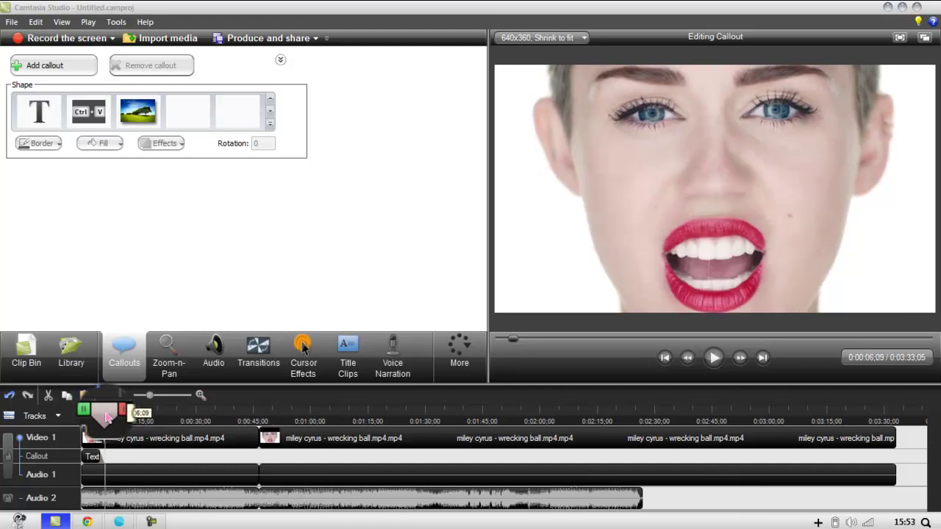
{"action": "left_click", "coordinate": [184, 441]}
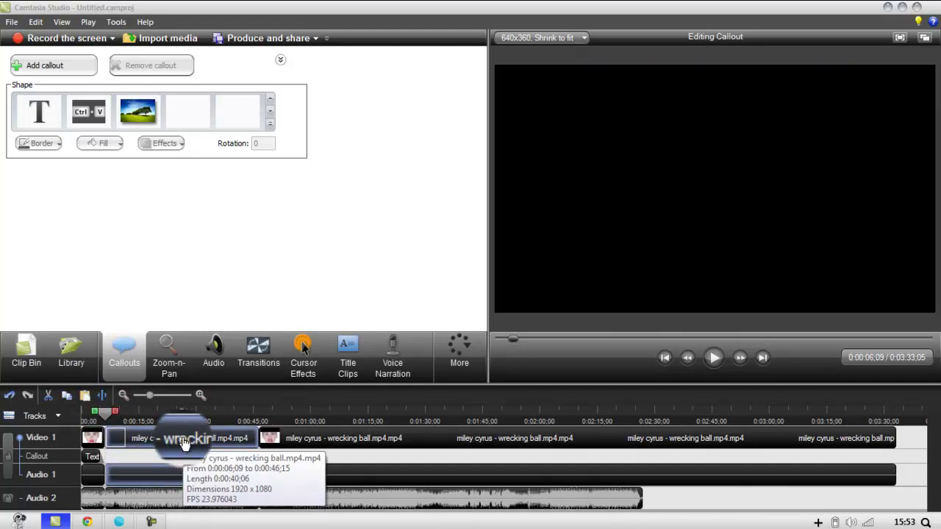
{"action": "key", "text": "Delete"}
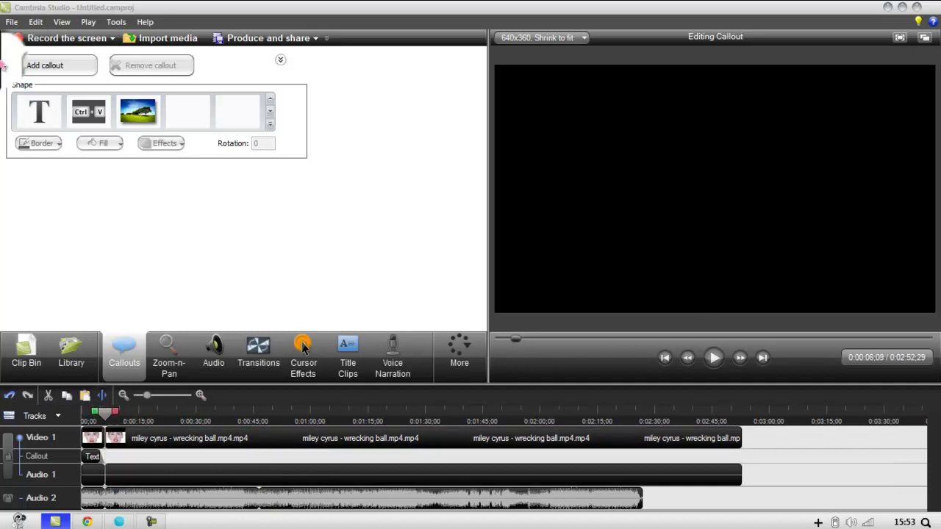
Add a second callout at 0:06;09 reading 'Subscribe Comment Like' with bows, placed higher.
{"action": "left_click", "coordinate": [60, 126]}
{"action": "type", "text": "Subscribe & Commen"}
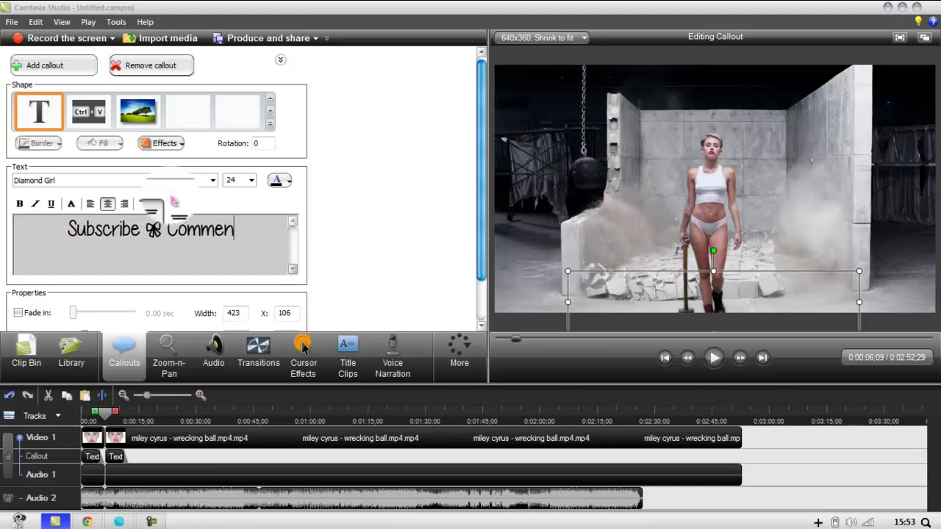
{"action": "type", "text": "t & Li"}
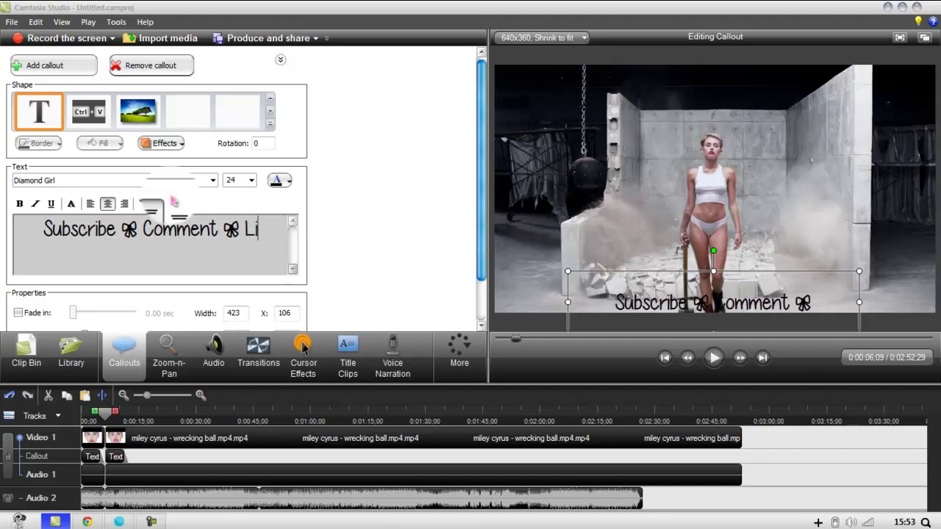
{"action": "type", "text": "ke"}
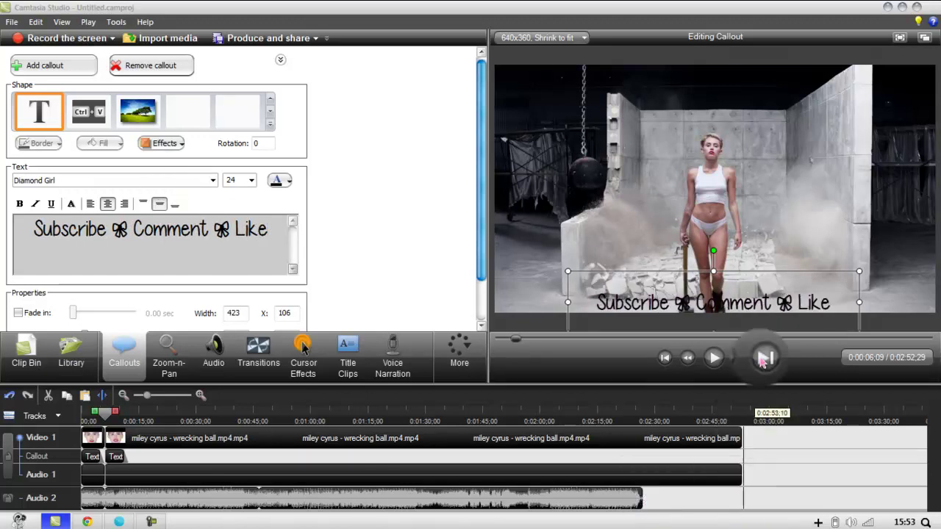
{"action": "mouse_move", "coordinate": [782, 318]}
{"action": "left_mouse_down"}
{"action": "mouse_move", "coordinate": [779, 308]}
{"action": "mouse_move", "coordinate": [773, 316]}
{"action": "left_mouse_up"}
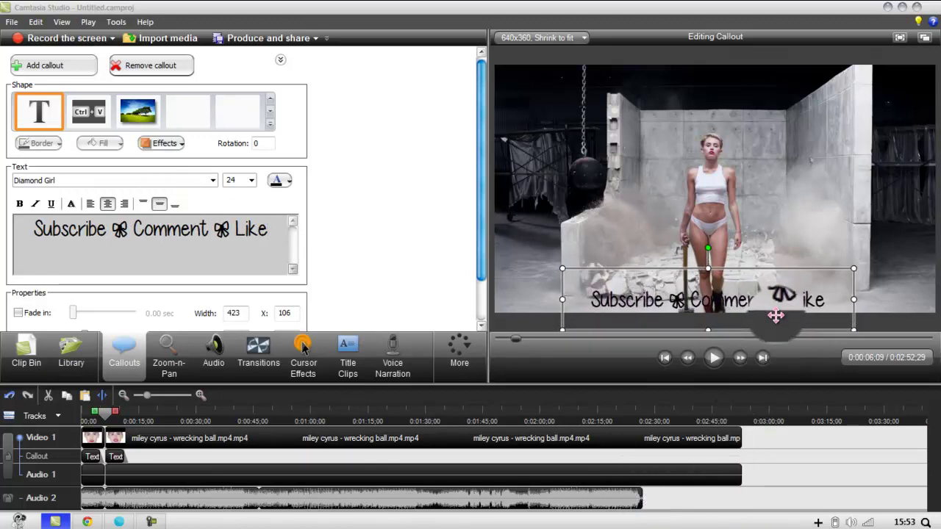
Make both bow symbols between the words purple.
{"action": "left_click", "coordinate": [288, 180]}
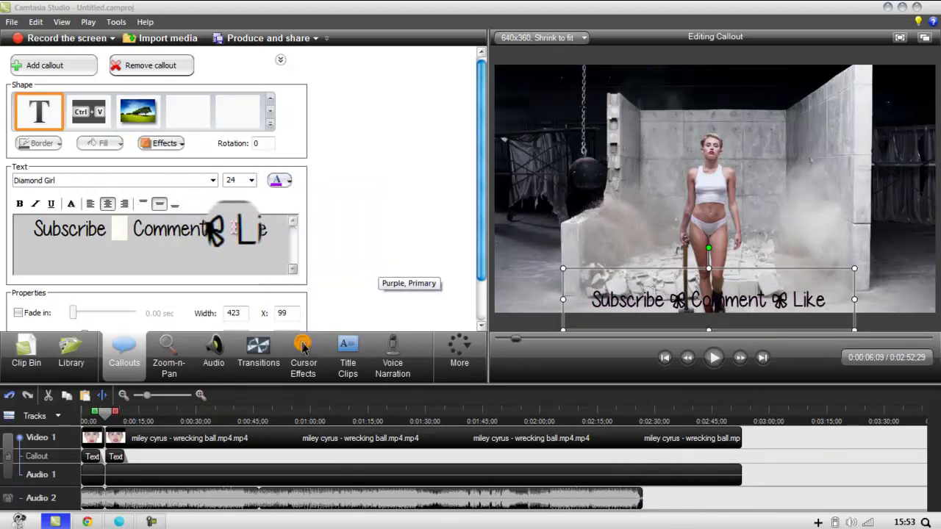
{"action": "double_click", "coordinate": [223, 228]}
{"action": "left_click", "coordinate": [279, 180]}
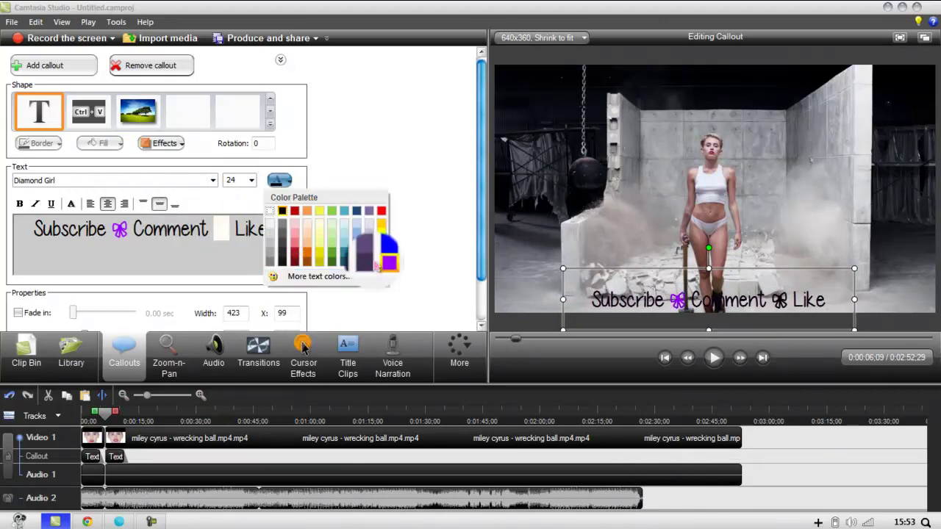
{"action": "left_click", "coordinate": [369, 261]}
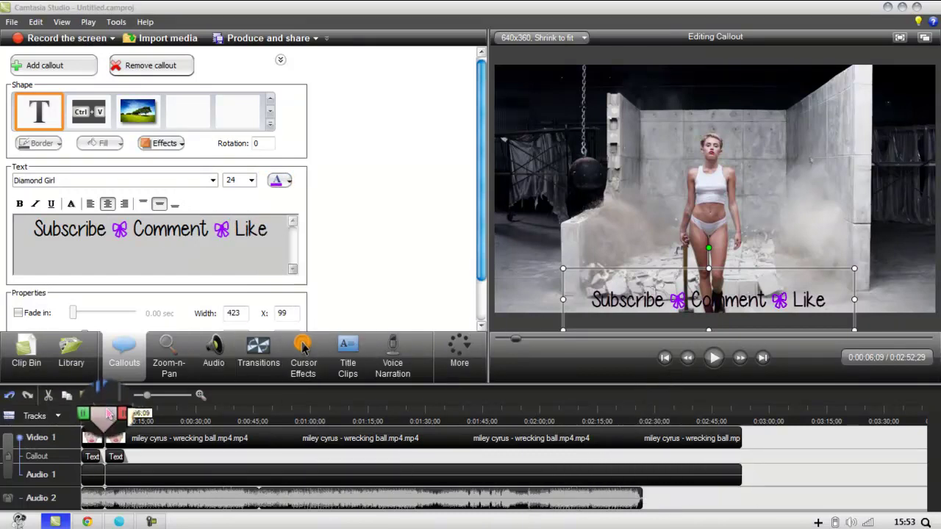
Cut another 26-second stretch at 1:11;16, leaving the project 0:02:26;29 long.
{"action": "left_click_drag", "start_coordinate": [109, 414], "coordinate": [134, 420]}
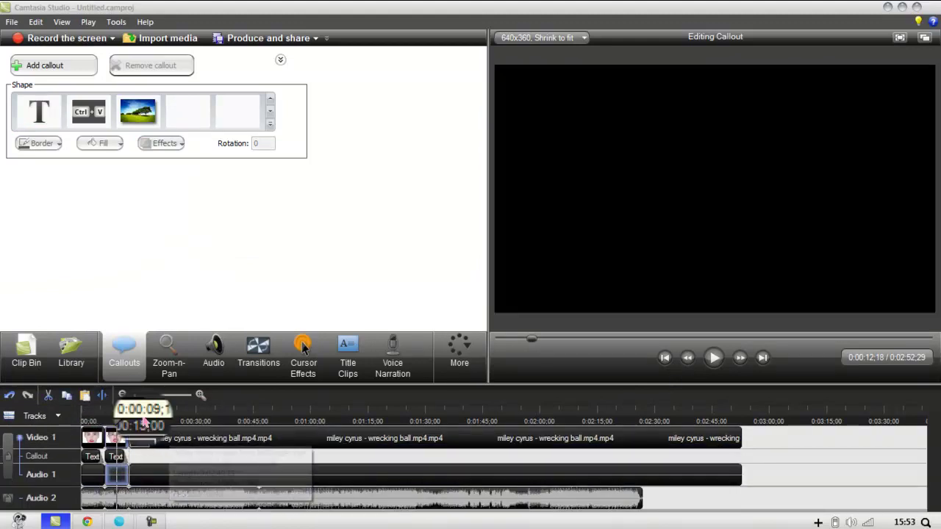
{"action": "mouse_move", "coordinate": [144, 422]}
{"action": "left_mouse_down"}
{"action": "mouse_move", "coordinate": [374, 428]}
{"action": "mouse_move", "coordinate": [369, 409]}
{"action": "mouse_move", "coordinate": [259, 452]}
{"action": "left_mouse_up"}
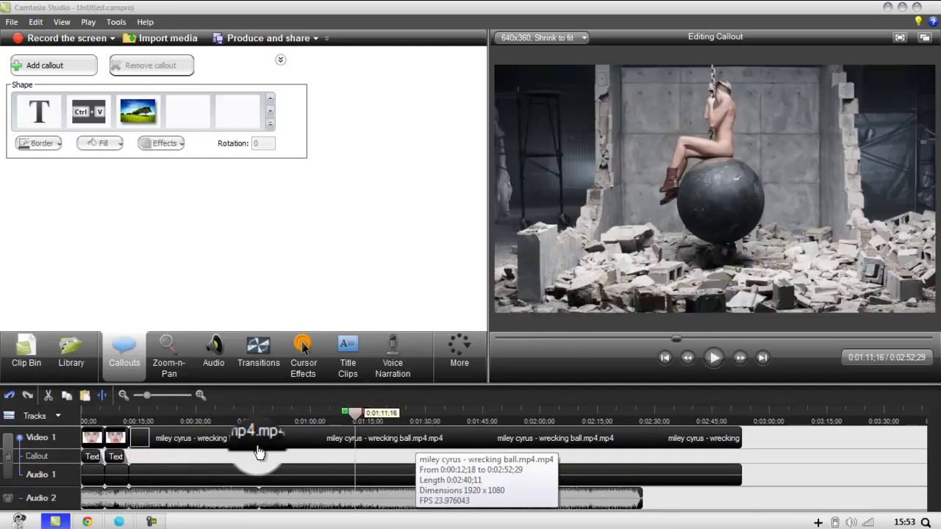
{"action": "left_click_drag", "start_coordinate": [259, 452], "coordinate": [312, 441]}
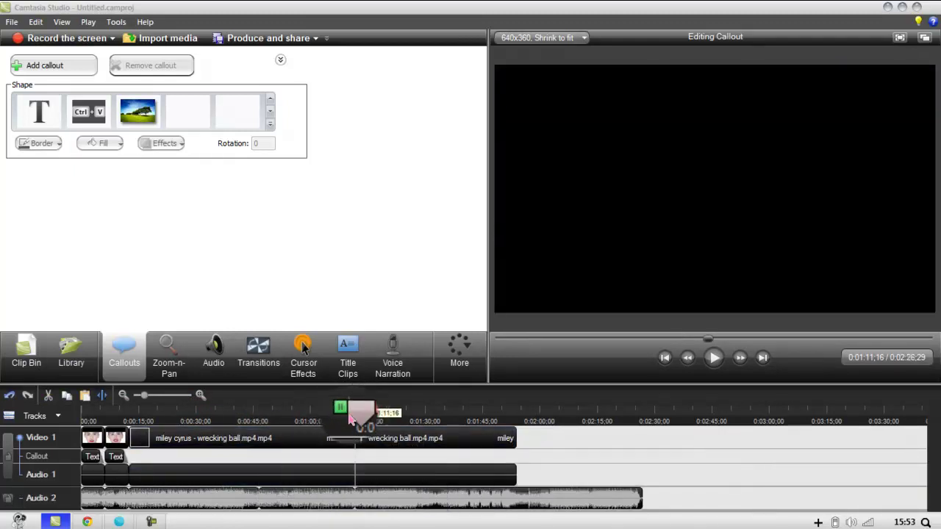
{"action": "left_click_drag", "start_coordinate": [313, 441], "coordinate": [357, 434]}
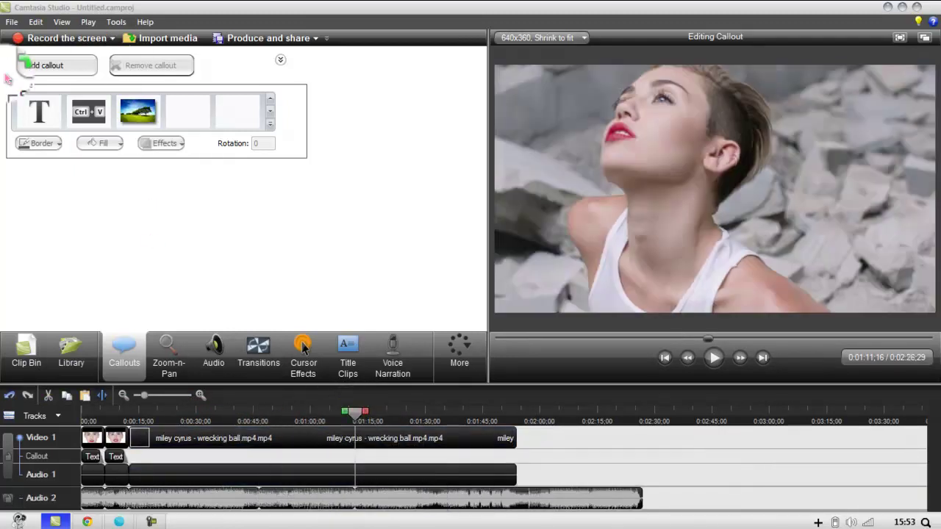
{"action": "left_click", "coordinate": [169, 441]}
Add a 'Thanks for watching! ❤' callout at 0:13;18 in darker yellow.
{"action": "left_click", "coordinate": [39, 112]}
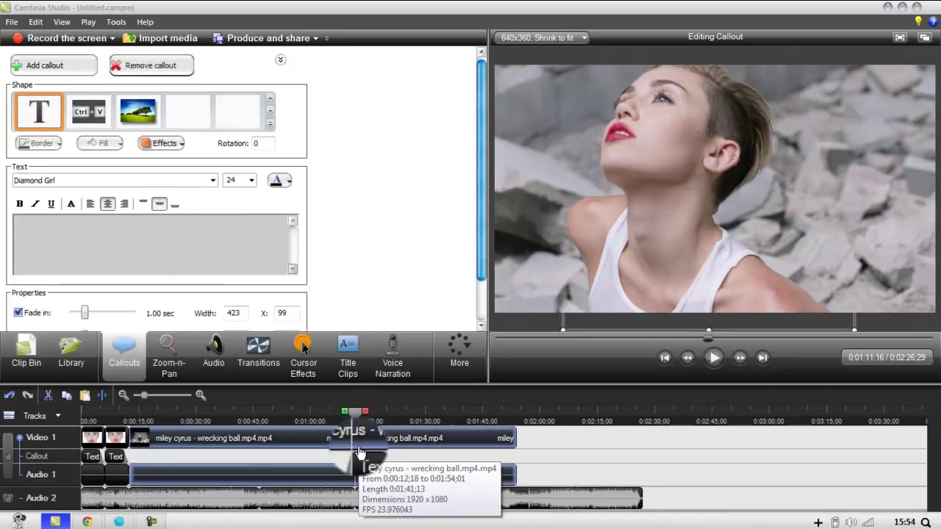
{"action": "left_click_drag", "start_coordinate": [333, 473], "coordinate": [138, 459]}
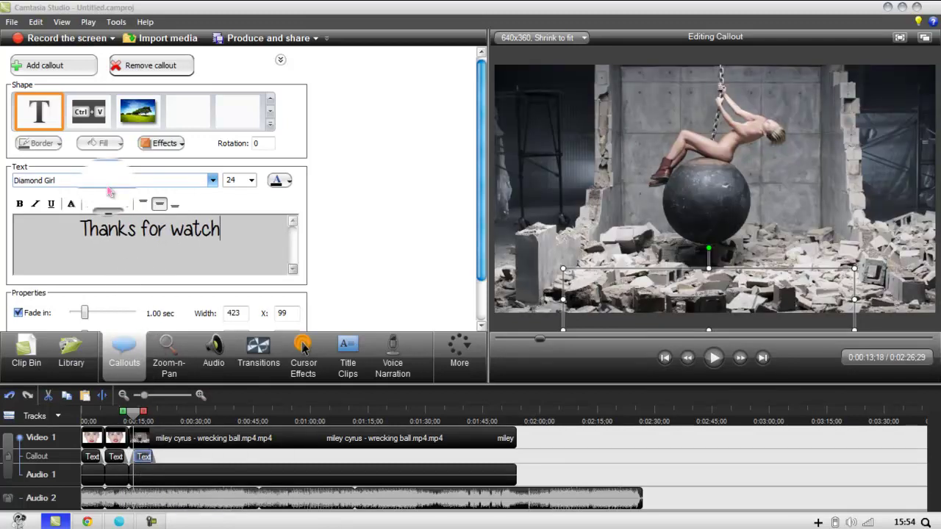
{"action": "key", "text": "BackSpace"}
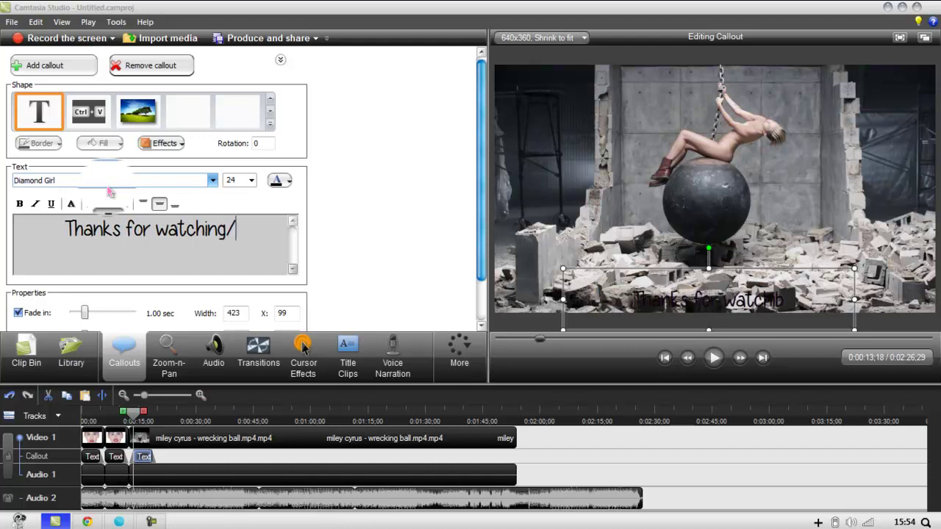
{"action": "type", "text": "❤"}
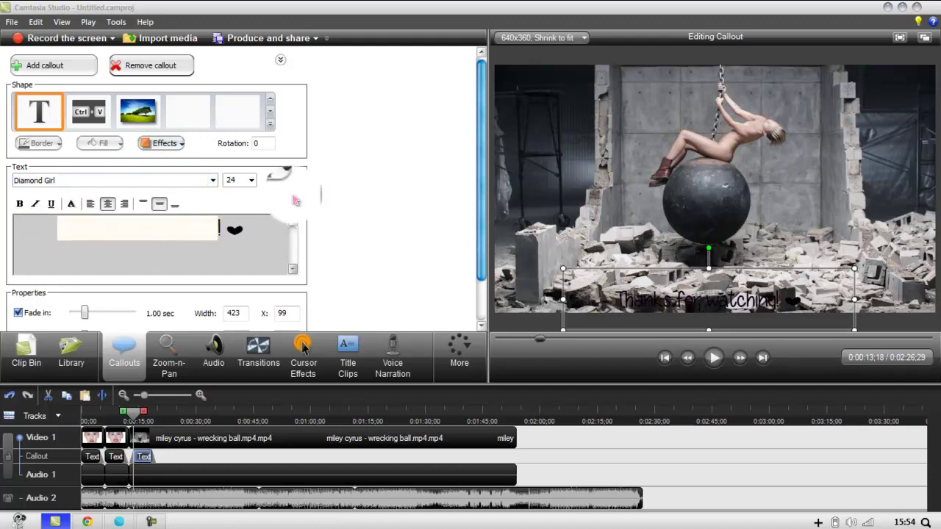
{"action": "left_click", "coordinate": [291, 187]}
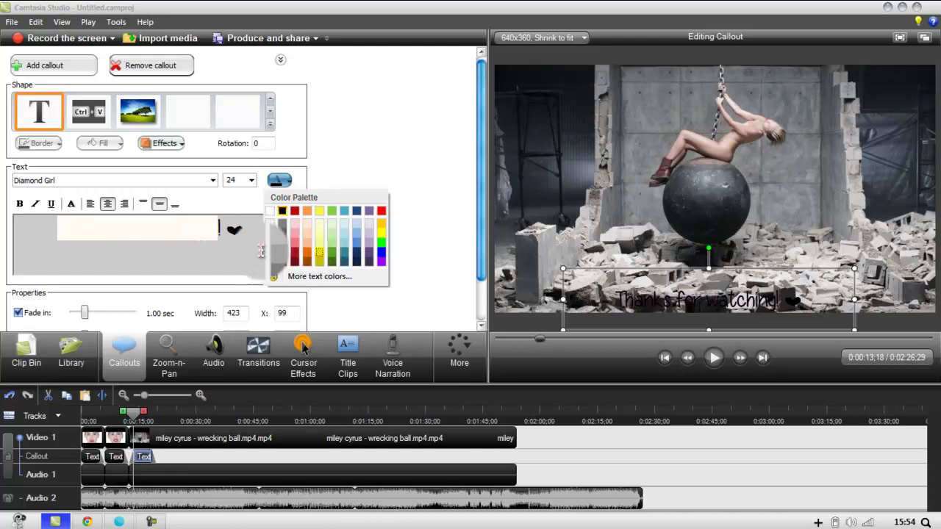
{"action": "left_click", "coordinate": [318, 256]}
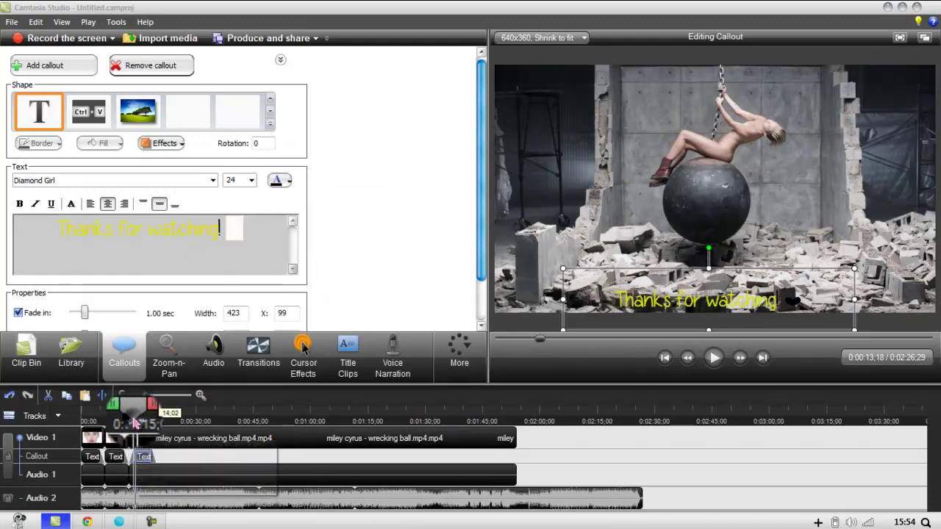
Delete the footage after 0:00:20 and trim the Slow Down song on Audio 2 shorter.
{"action": "left_click_drag", "start_coordinate": [132, 415], "coordinate": [159, 429]}
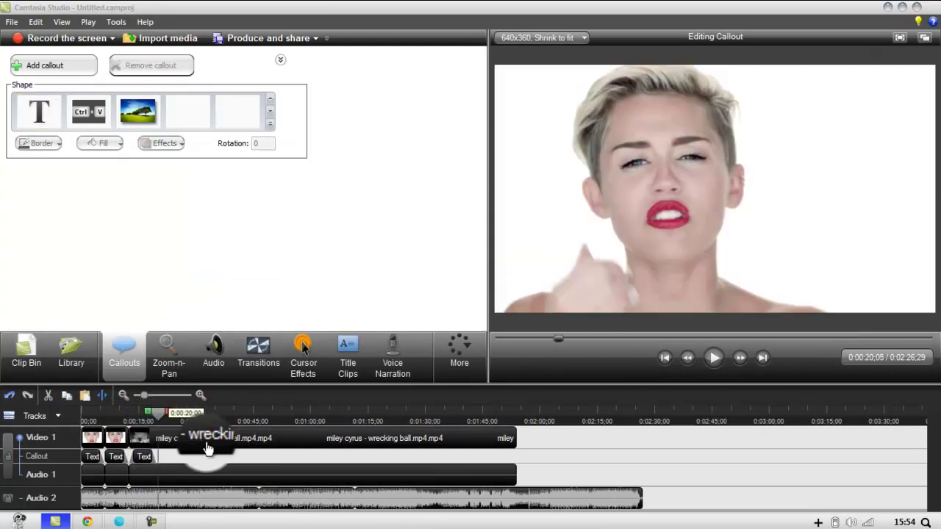
{"action": "key", "text": "Delete"}
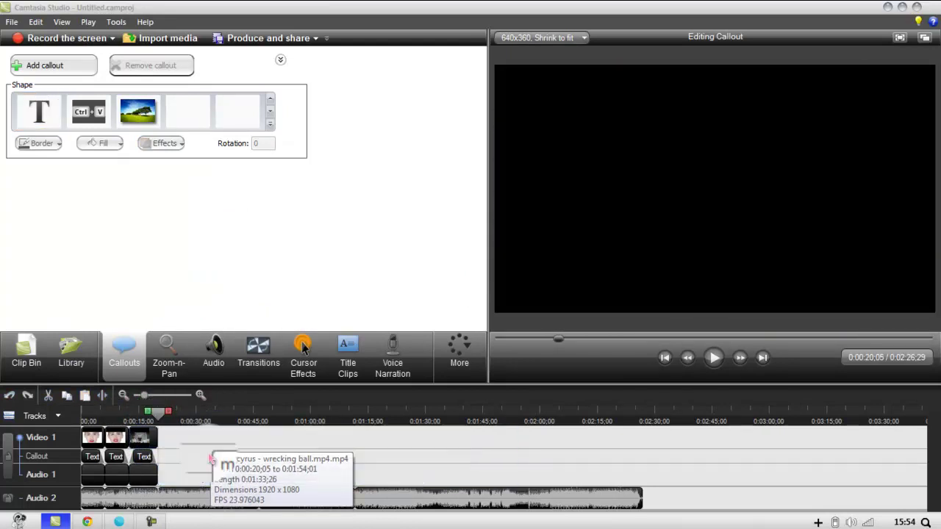
{"action": "mouse_move", "coordinate": [626, 509]}
{"action": "left_mouse_down"}
{"action": "mouse_move", "coordinate": [646, 505]}
{"action": "mouse_move", "coordinate": [405, 494]}
{"action": "mouse_move", "coordinate": [350, 507]}
{"action": "left_mouse_up"}
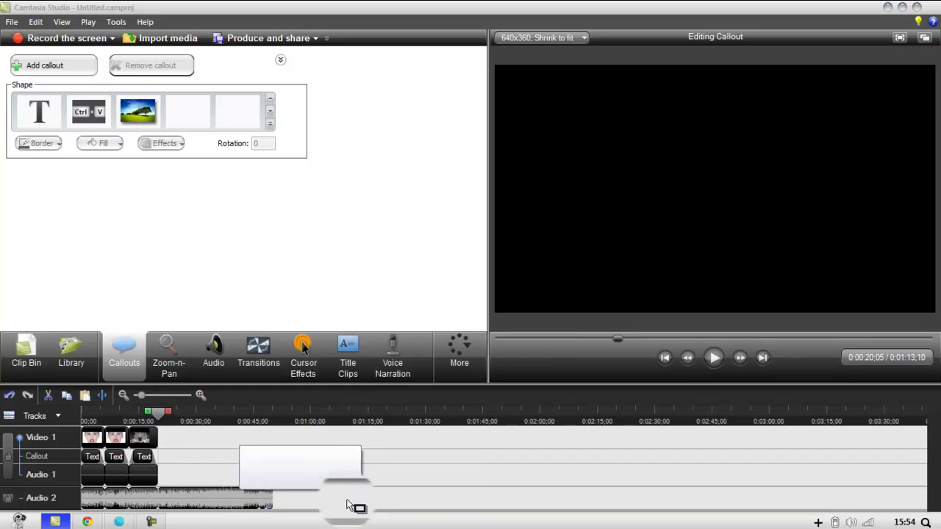
{"action": "left_click_drag", "start_coordinate": [346, 500], "coordinate": [351, 504]}
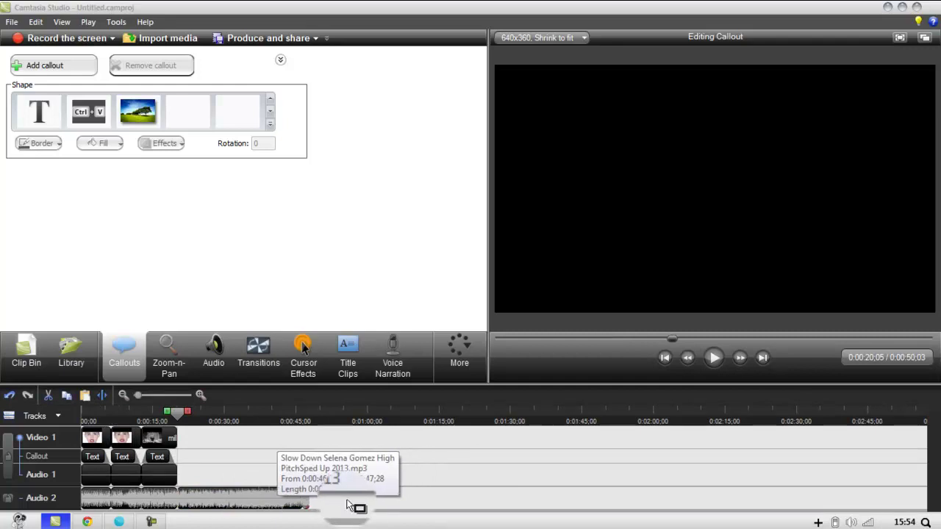
{"action": "left_click_drag", "start_coordinate": [350, 506], "coordinate": [349, 505]}
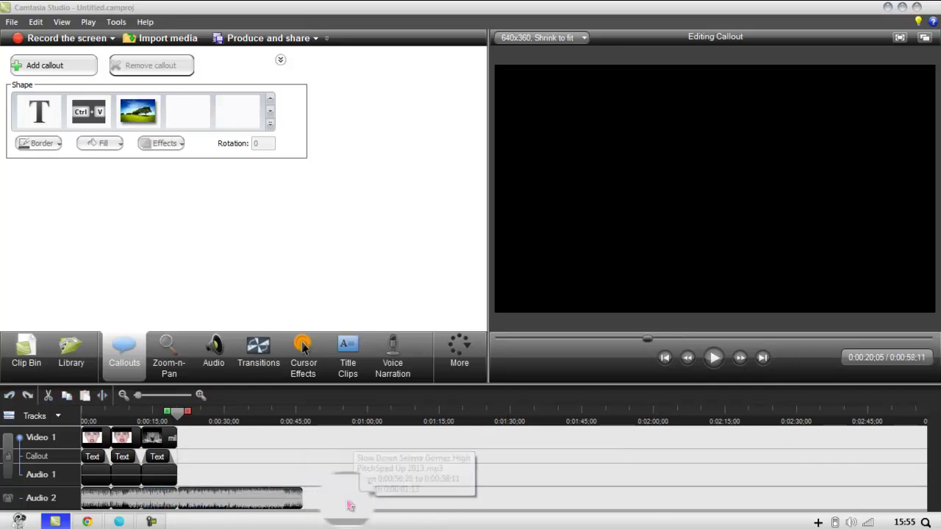
End the Audio 2 song with the video so the project runs 0:00:20;26.
{"action": "left_click_drag", "start_coordinate": [349, 506], "coordinate": [350, 506]}
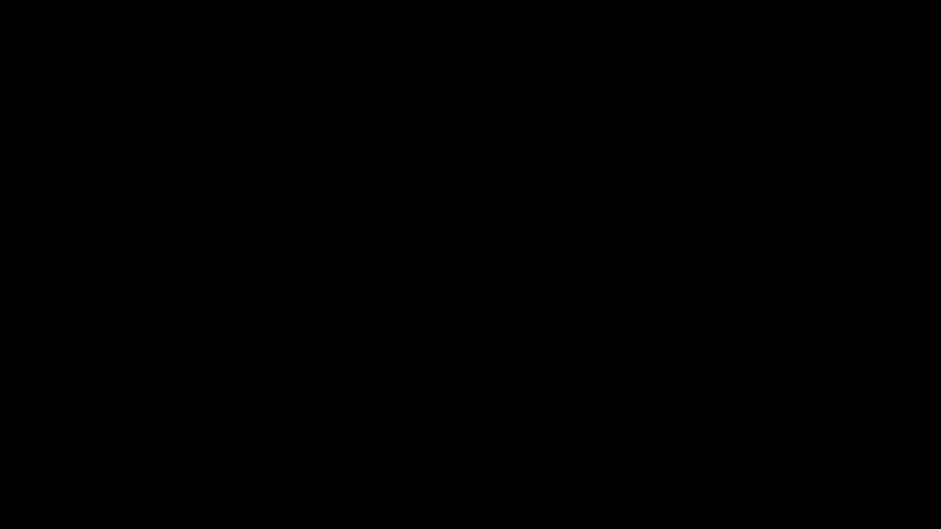
{"action": "key", "text": "Escape"}
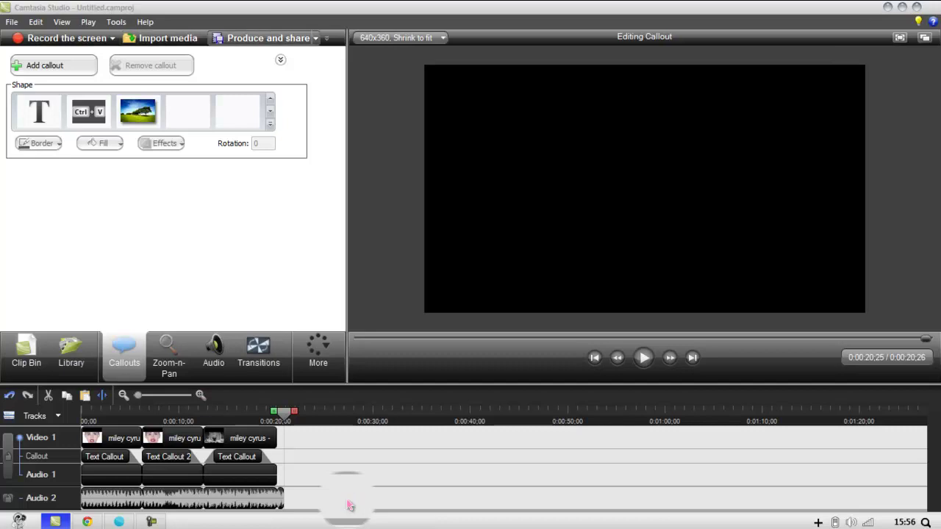
Produce the project as an HD 1280x720 MP4 named Intro 2.
{"action": "left_click", "coordinate": [261, 37]}
{"action": "left_click", "coordinate": [583, 117]}
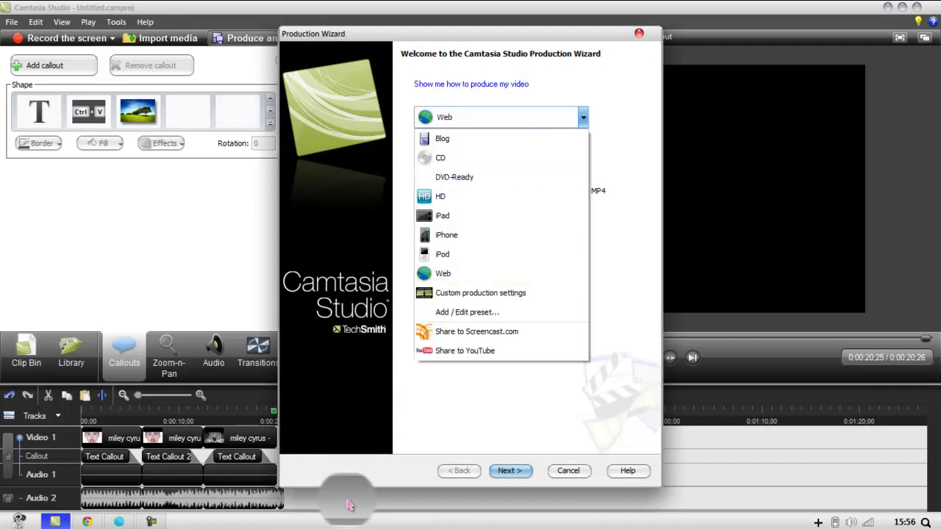
{"action": "left_click", "coordinate": [440, 197]}
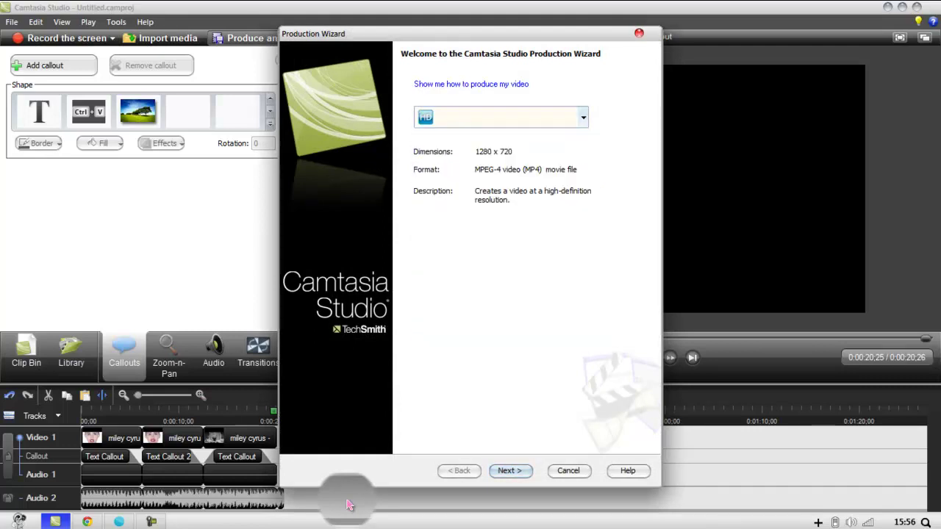
{"action": "key", "text": "Return"}
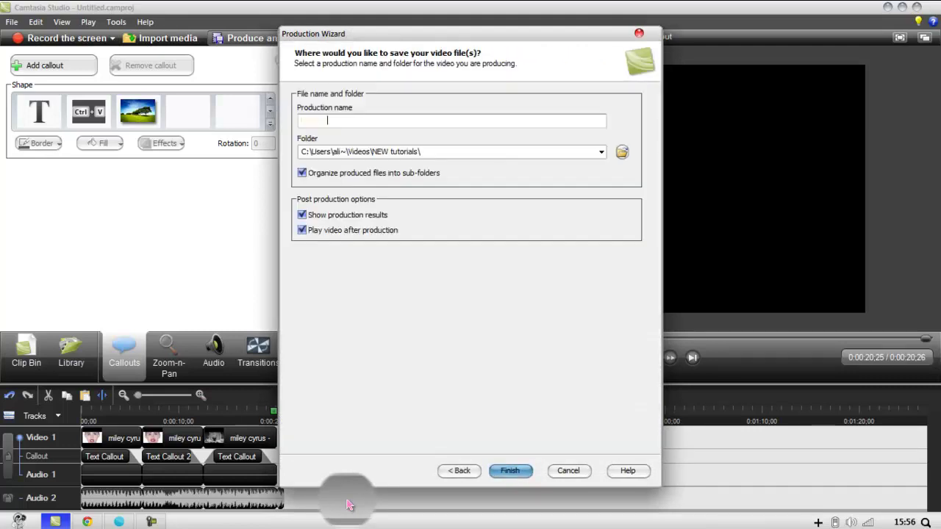
{"action": "type", "text": "I"}
{"action": "key", "text": "BackSpace"}
Name the production 'Intro 2', start rendering, then hide the browser and rendering windows.
{"action": "type", "text": "Intro 2"}
{"action": "key", "text": "Return"}
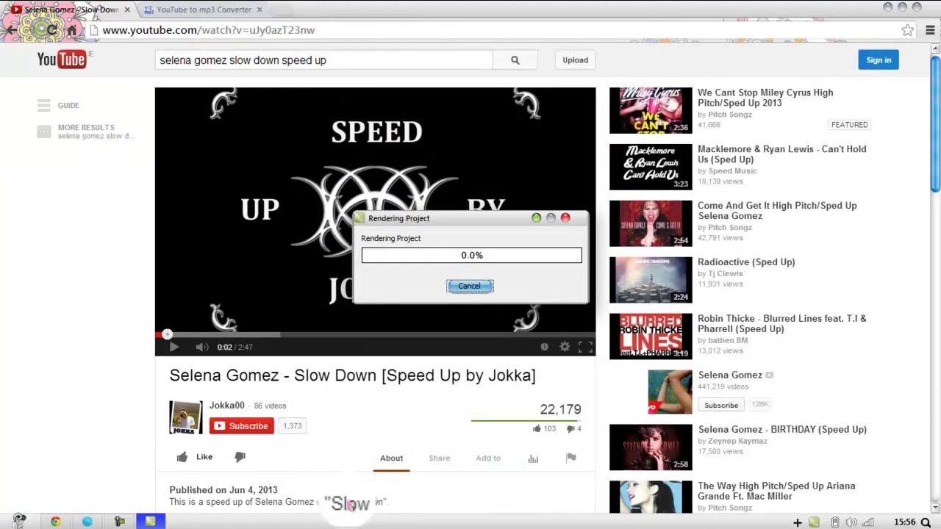
{"action": "key", "text": "super+d"}
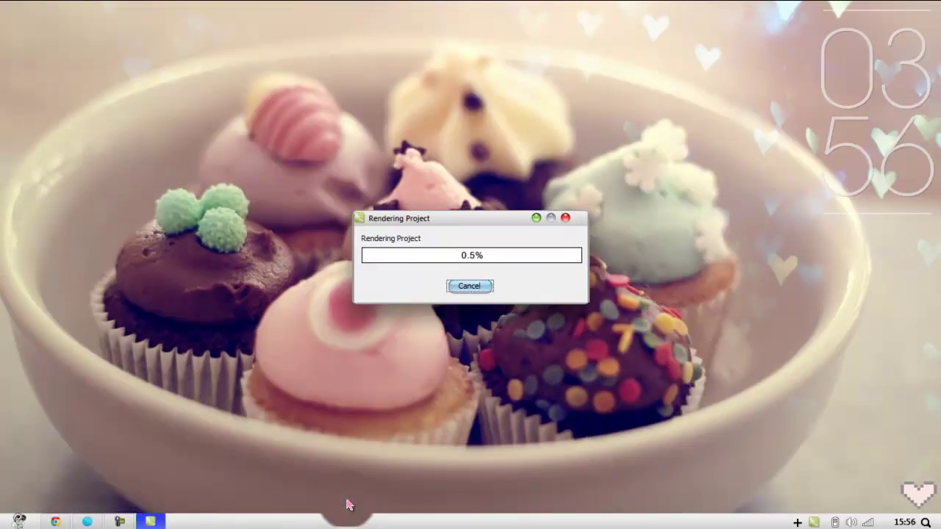
{"action": "key", "text": "super+d"}
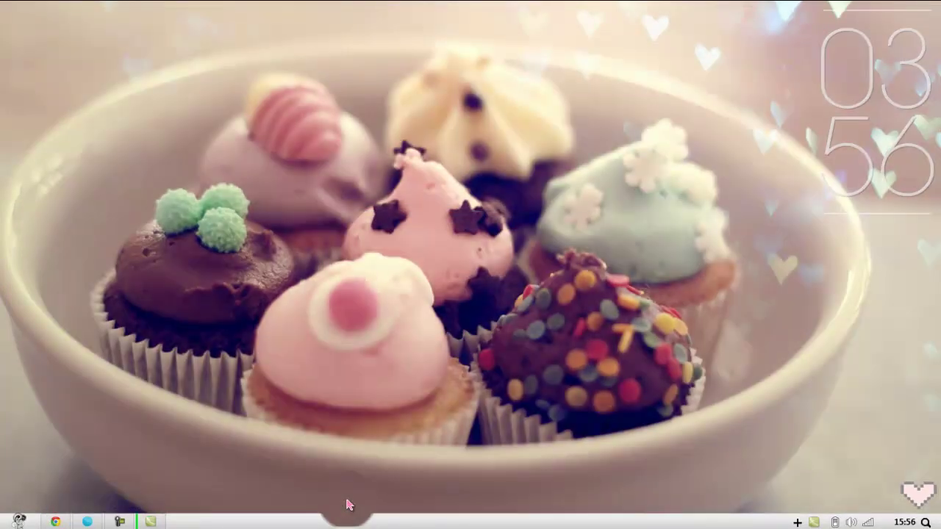